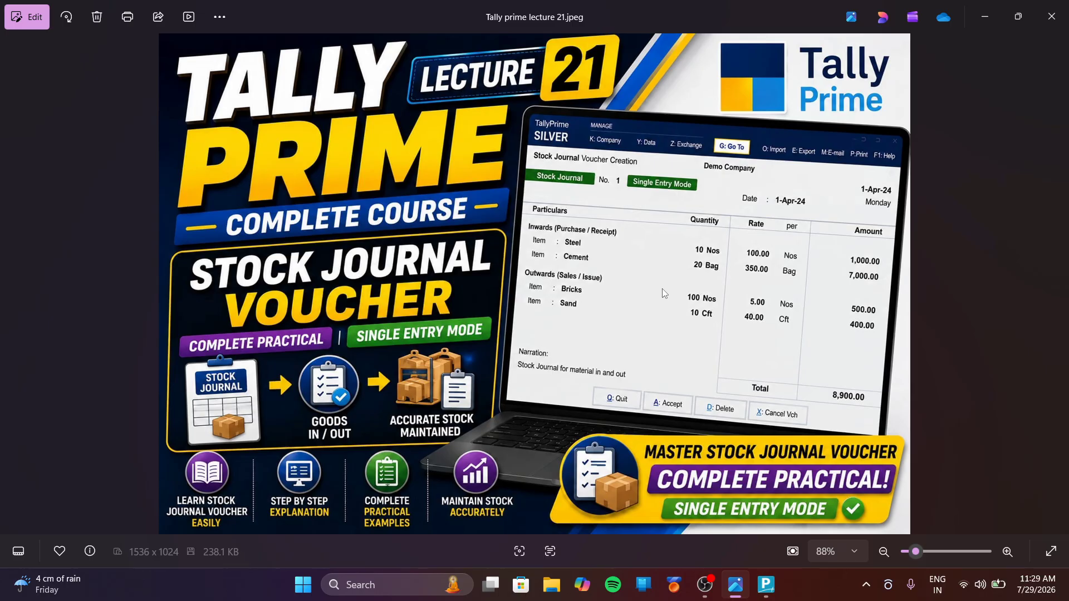
# - Switch to TallyPrime and open voucher entry for Vedant Enterprise
pyautogui.hotkey('alt', 'Tab')
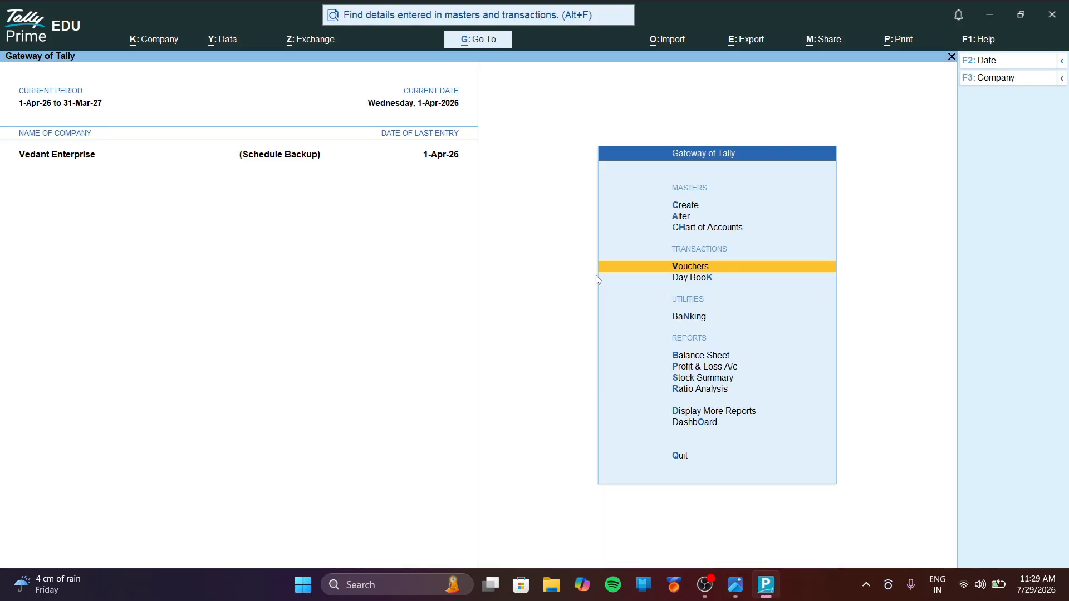
pyautogui.press('Up')
pyautogui.press('Up')
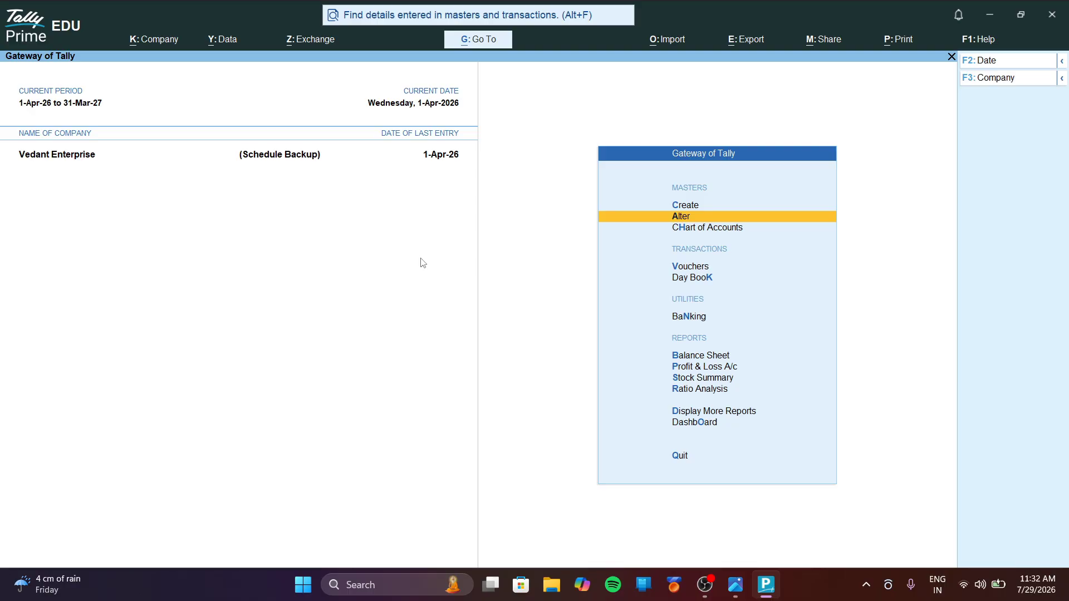
pyautogui.click(683, 269)
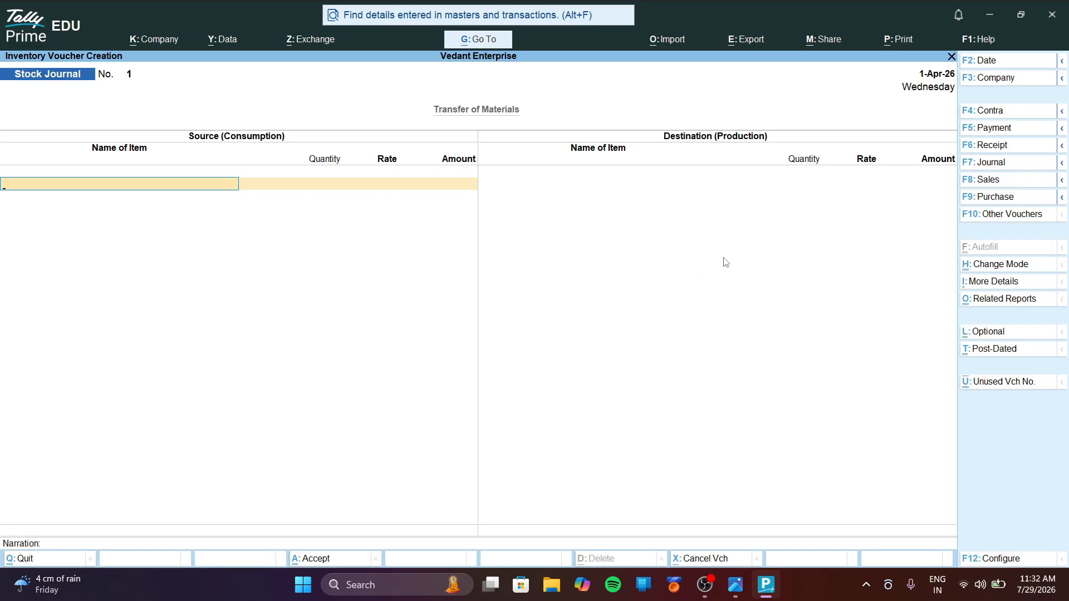
# - Look through the Contra, Payment, Receipt, Journal, Sales and Purchase voucher screens and the list of other voucher types
pyautogui.click(991, 111)
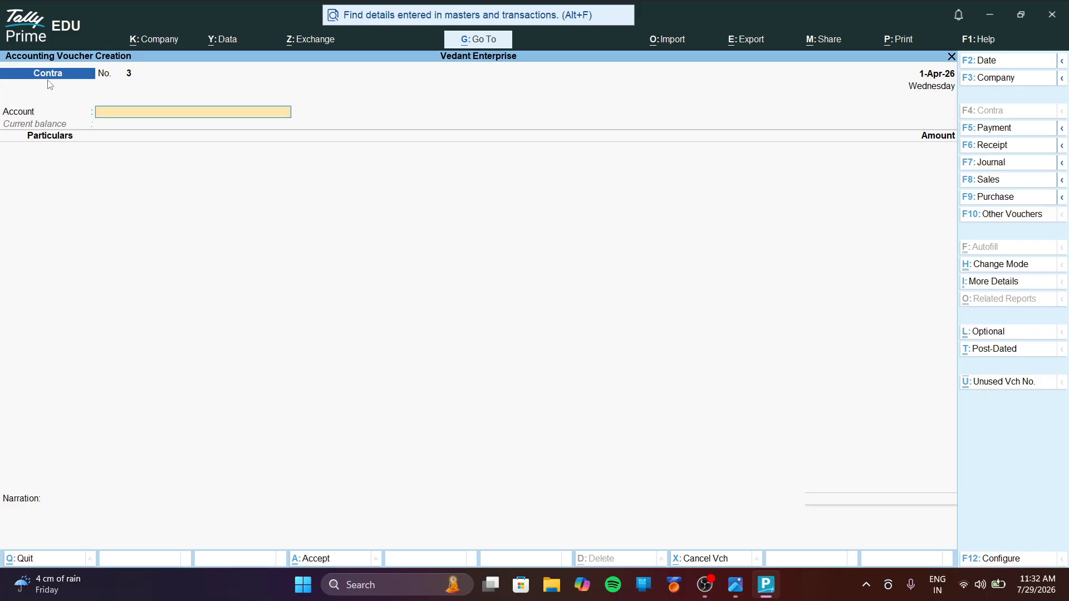
pyautogui.press('F5')
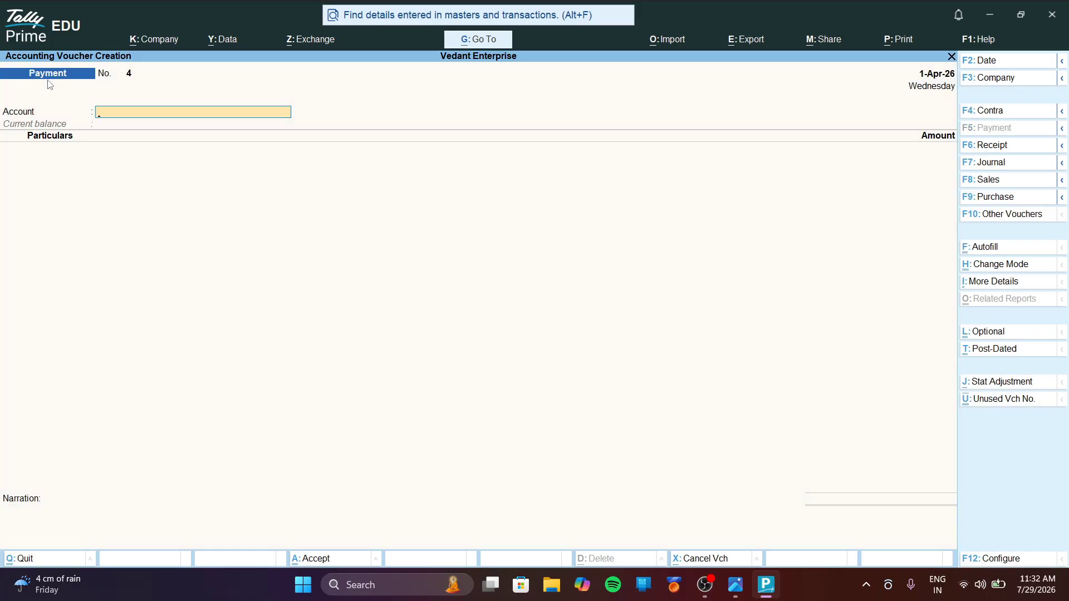
pyautogui.press('F6')
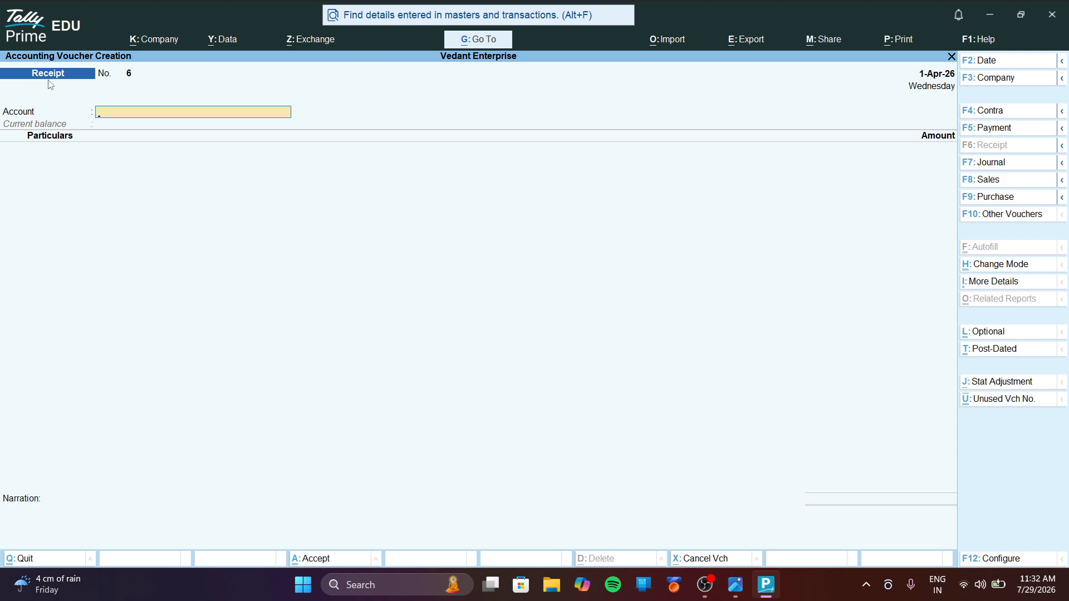
pyautogui.press('F7')
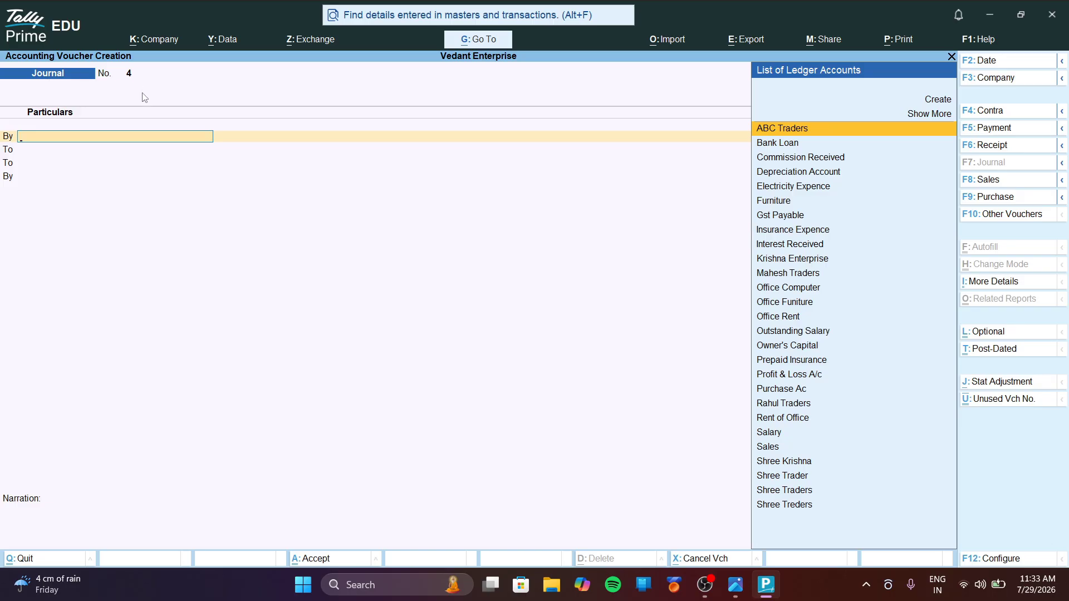
pyautogui.press('F8')
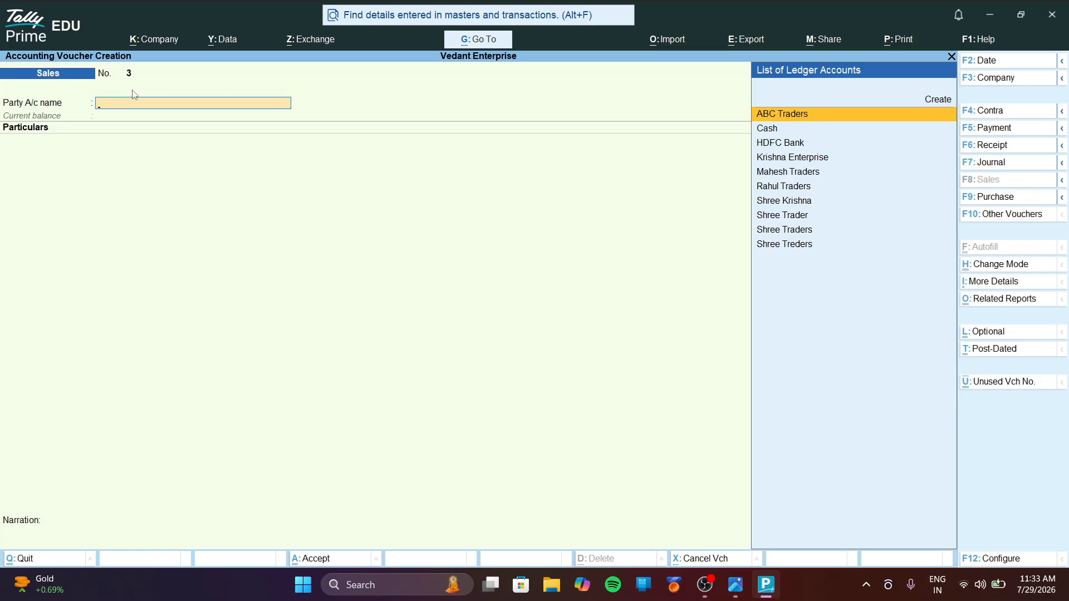
pyautogui.press('F9')
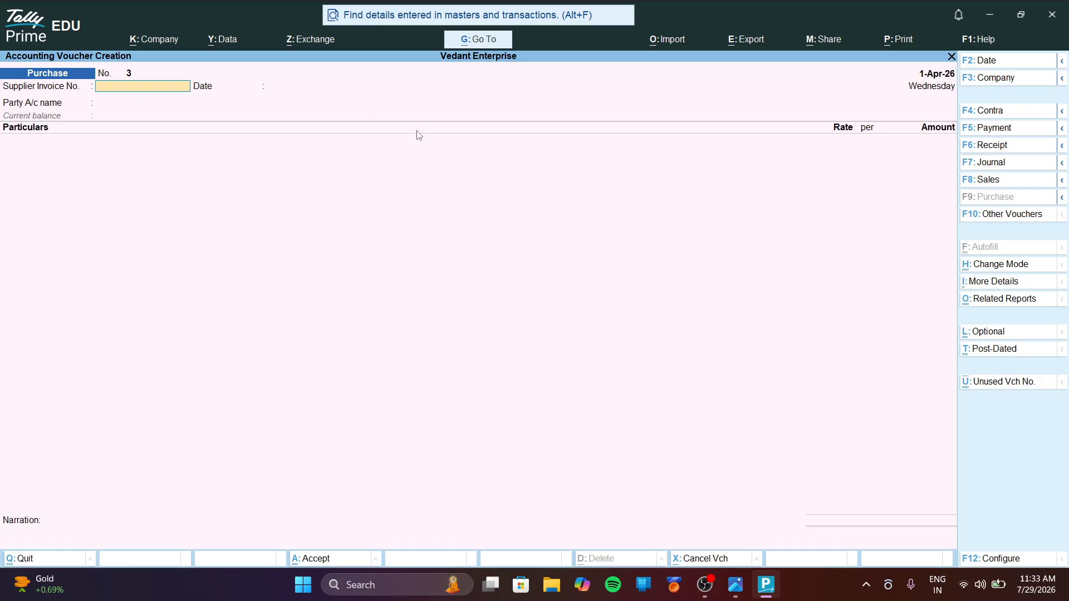
pyautogui.press('F10')
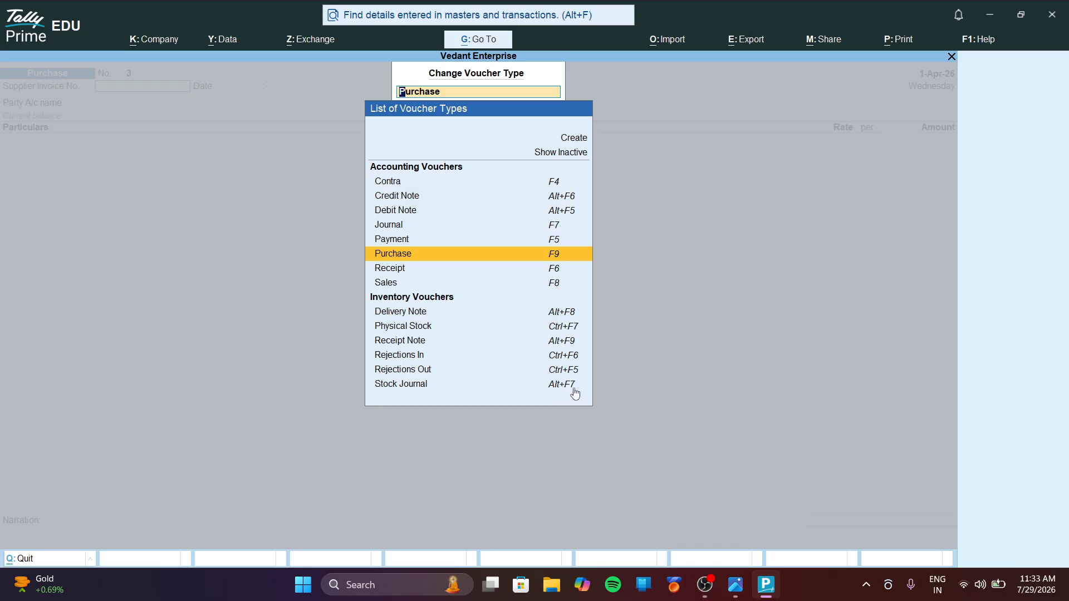
pyautogui.press('Escape')
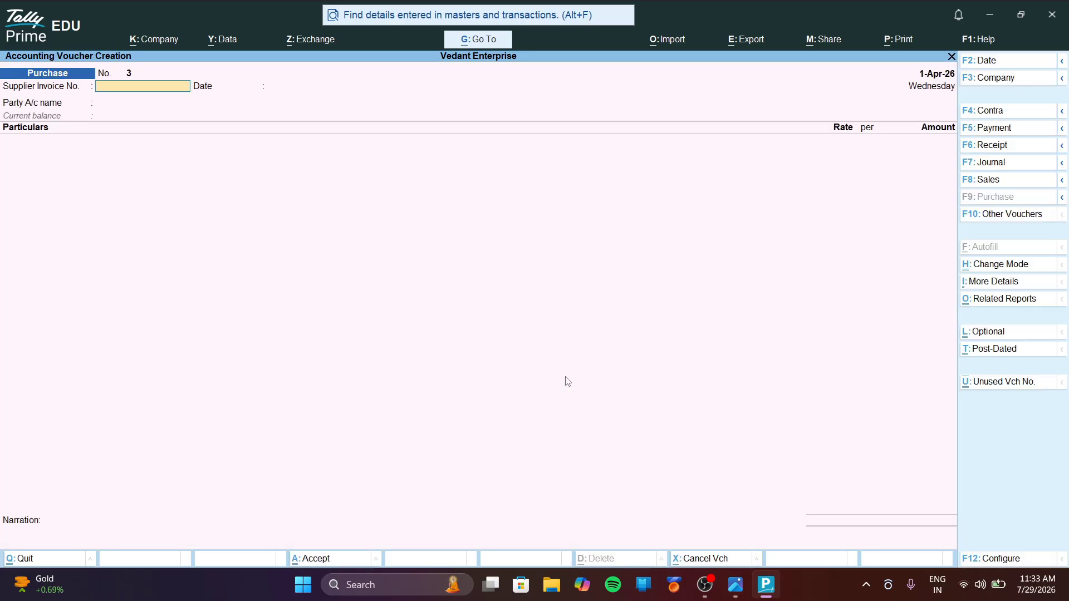
# - Open a Stock Journal voucher and start a new source stock item named Wood under the Primary group
pyautogui.hotkey('alt', 'F7')
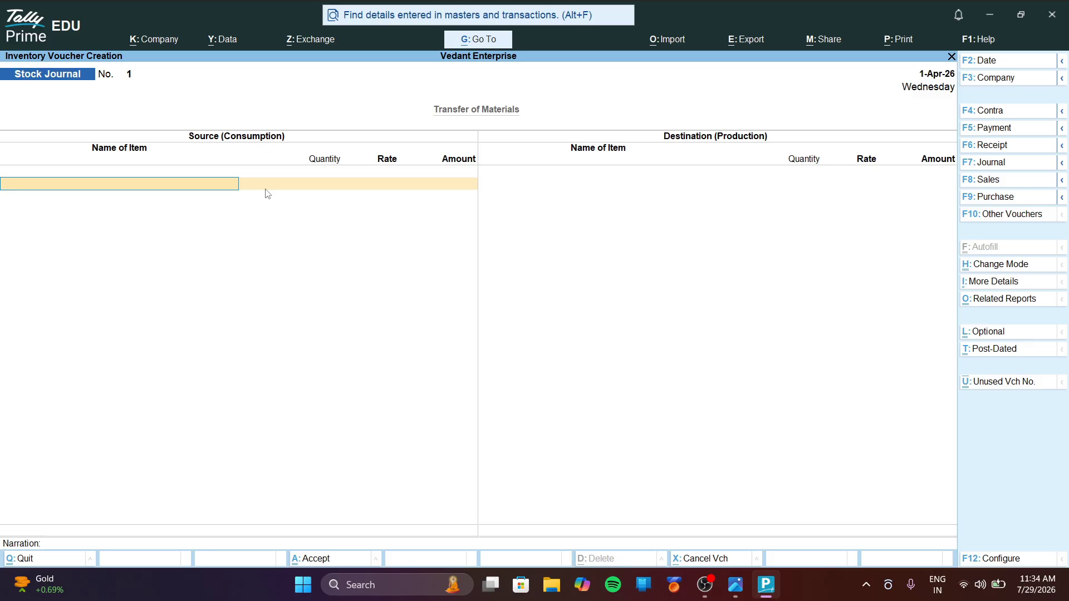
pyautogui.press('space')
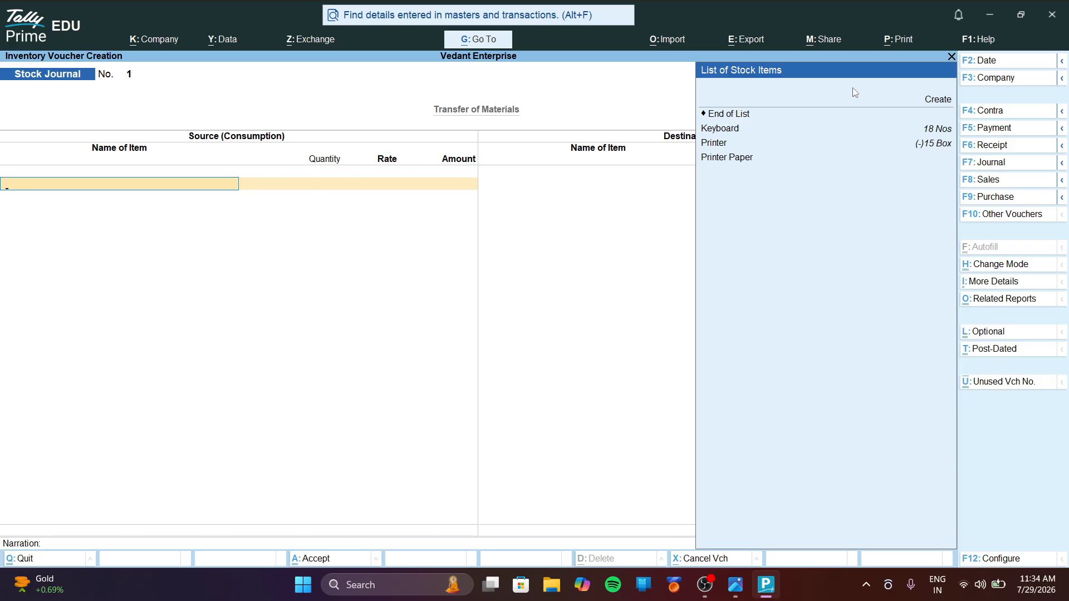
pyautogui.click(935, 101)
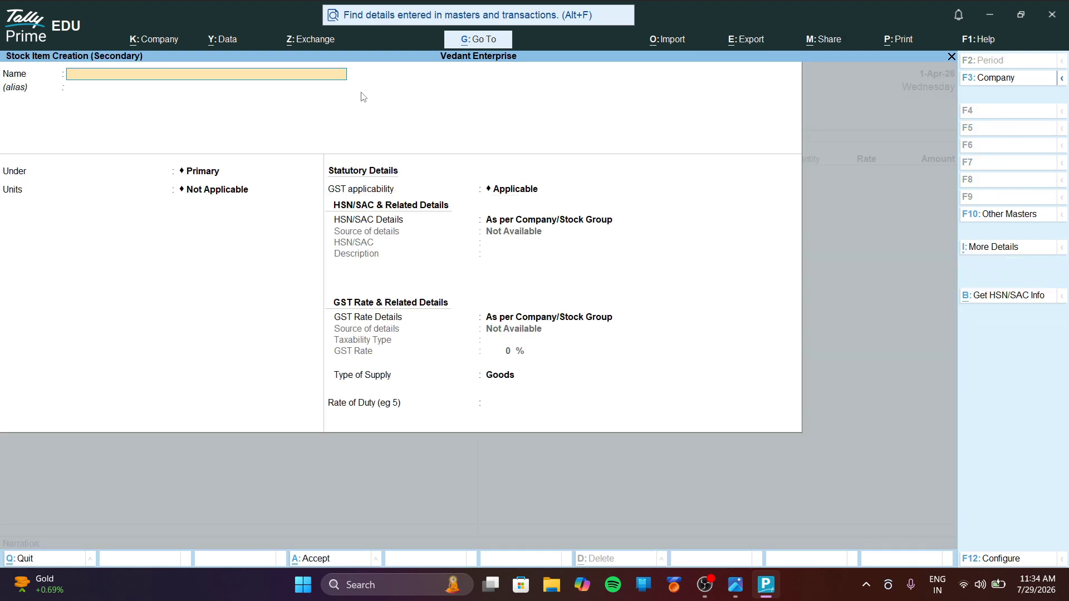
pyautogui.write('Ood')
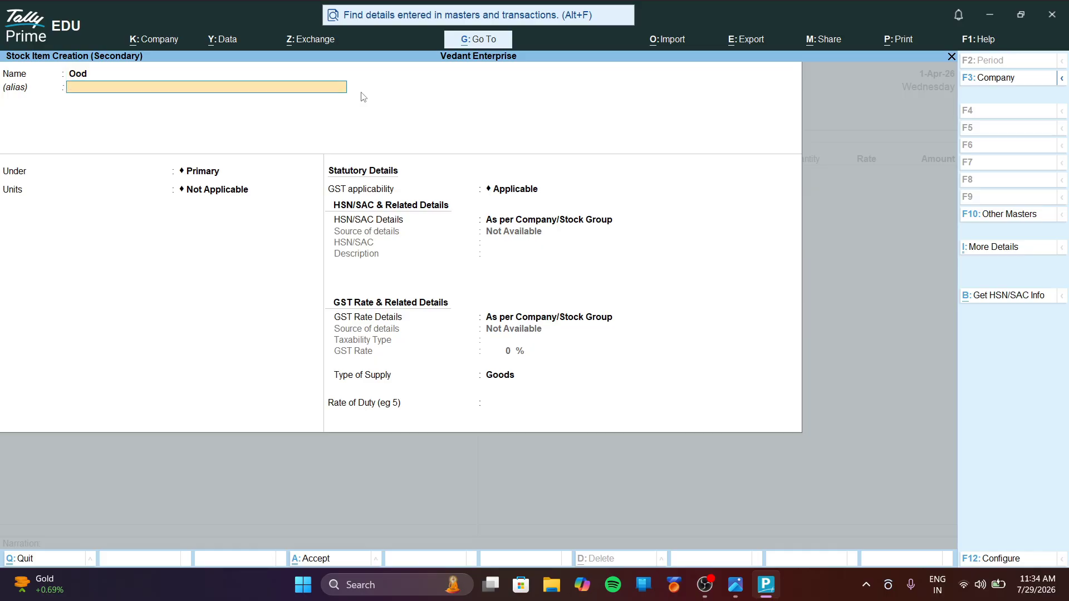
pyautogui.press('Return')
pyautogui.press('BackSpace')
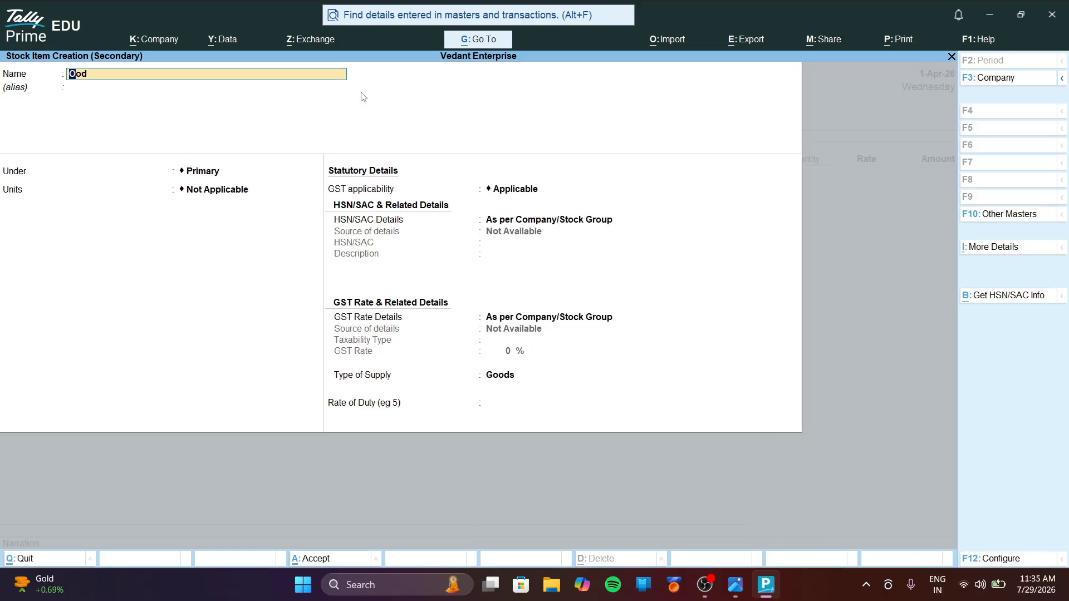
pyautogui.press('BackSpace')
pyautogui.write('W')
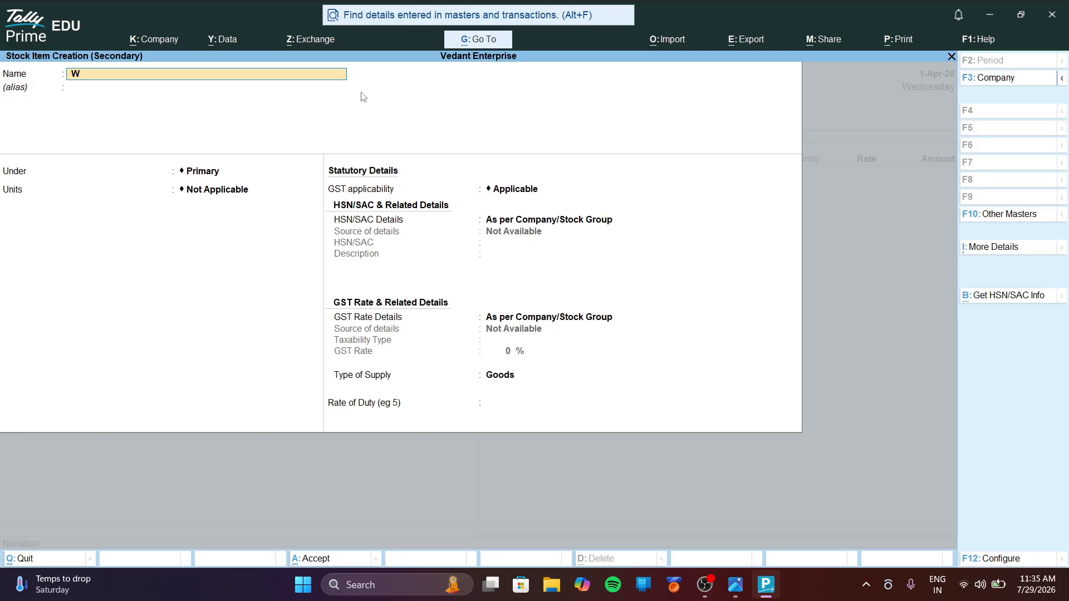
pyautogui.write('ood')
pyautogui.press('Return')
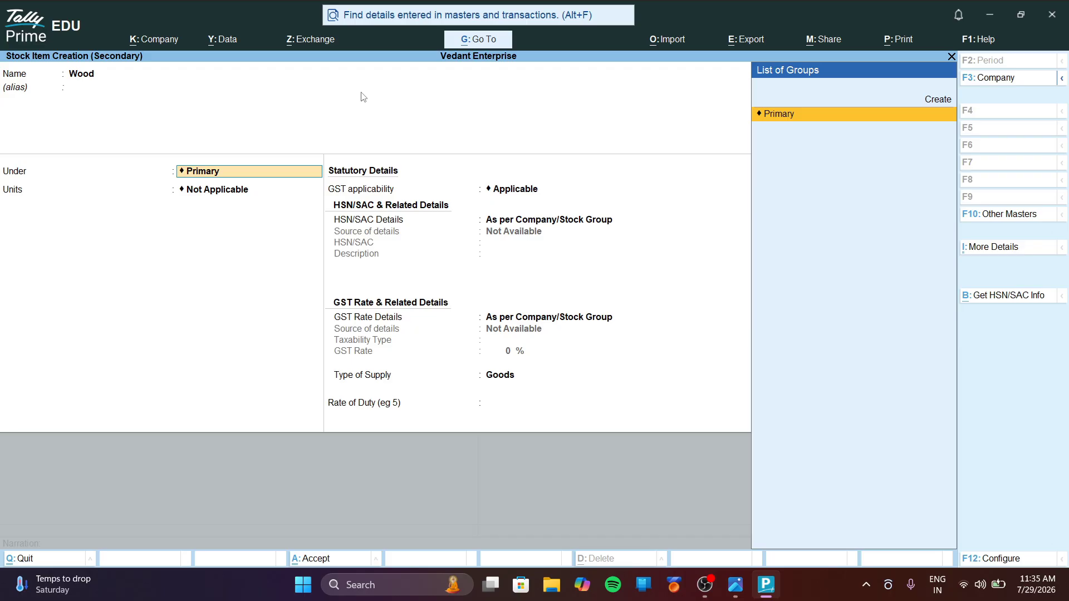
pyautogui.press('Return')
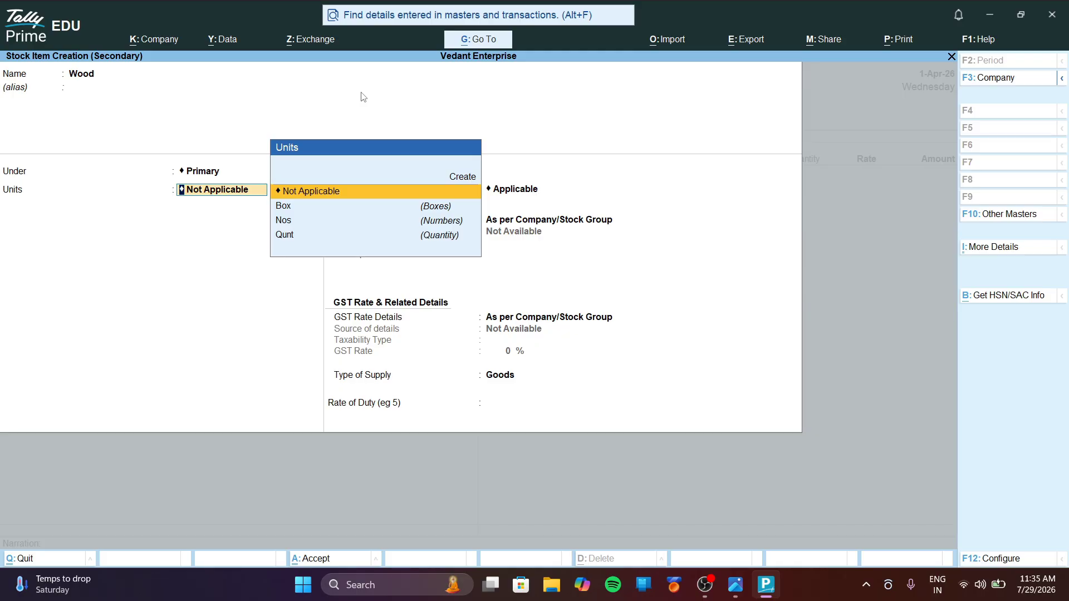
# - Define a new simple unit for Wood with symbol pic, formal name Pieces and unit quantity code PCS-PIECES
pyautogui.press('Up')
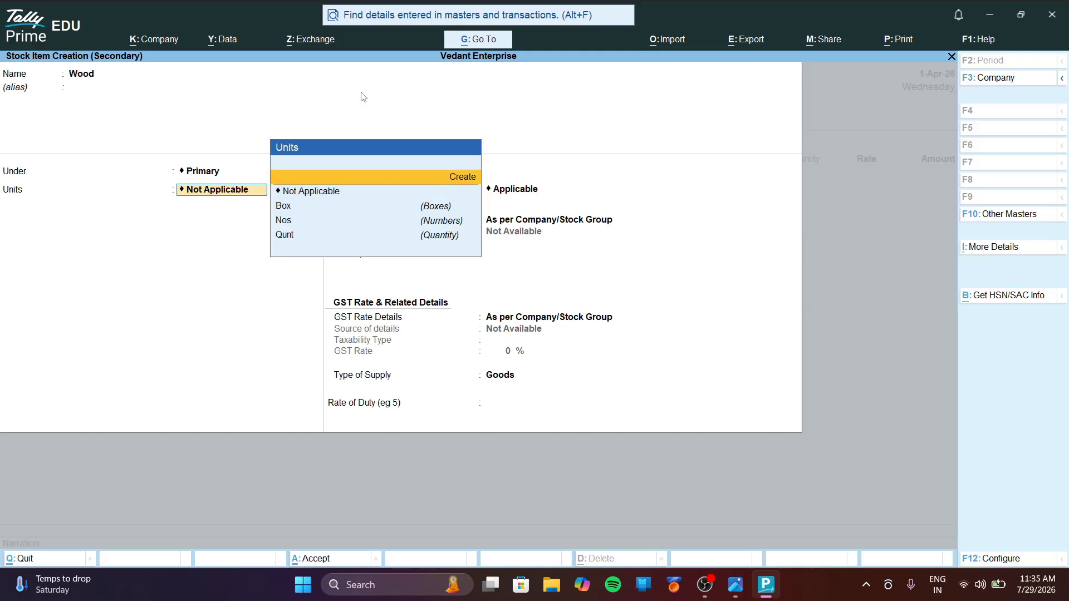
pyautogui.press('Return')
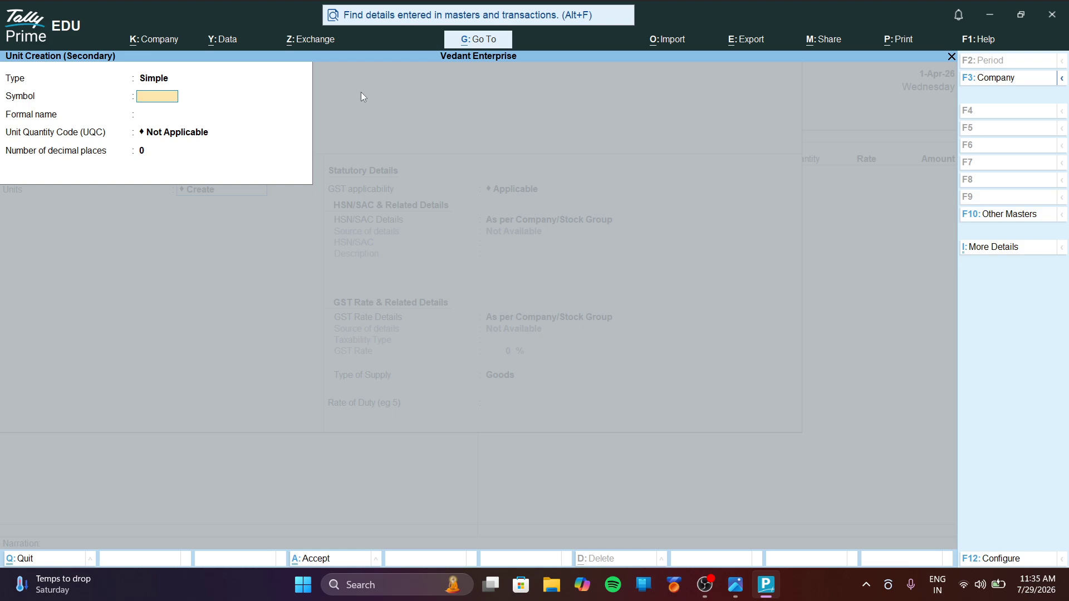
pyautogui.write('pic')
pyautogui.press('Return')
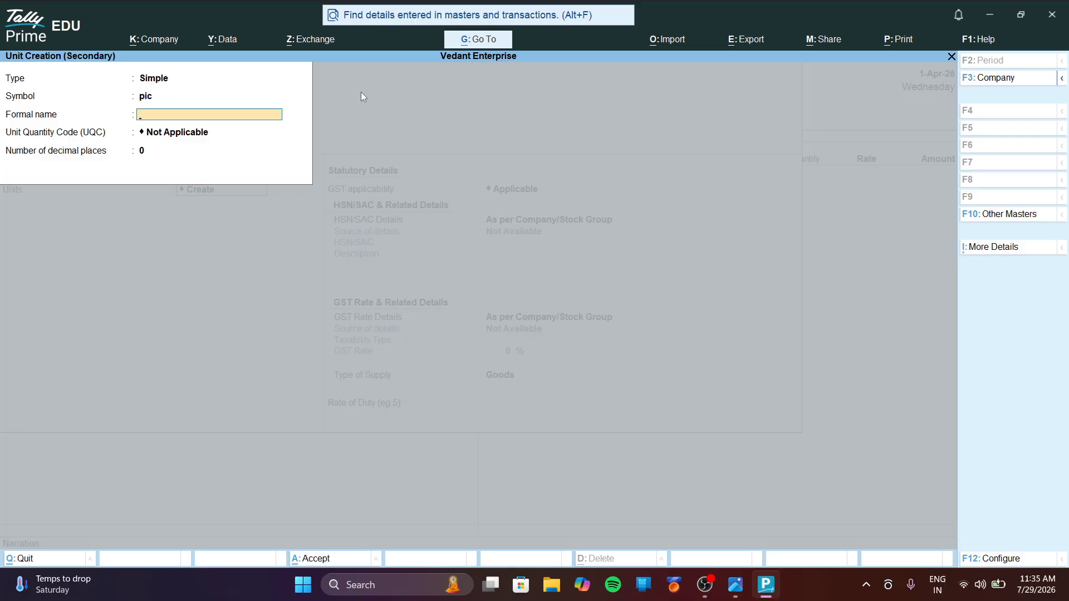
pyautogui.write('P')
pyautogui.press('BackSpace')
pyautogui.write('eces')
pyautogui.press('Return')
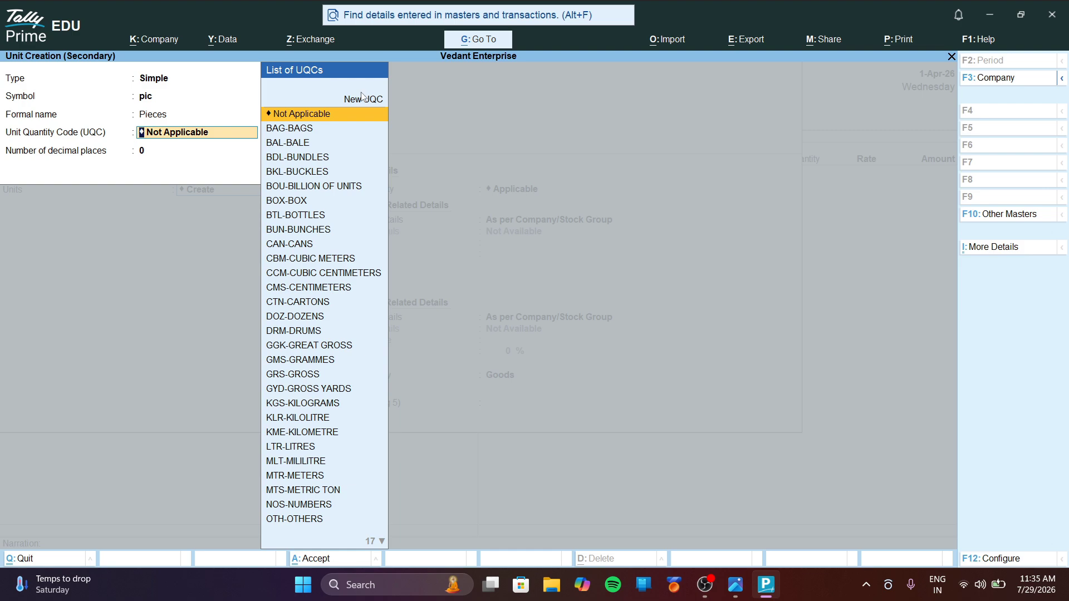
pyautogui.write('p')
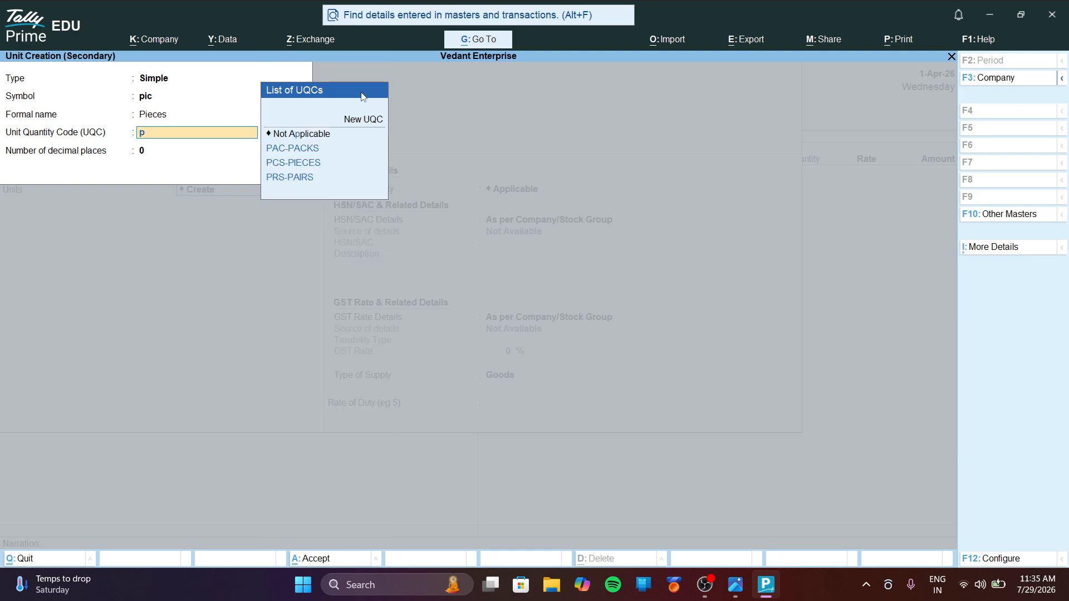
pyautogui.click(305, 166)
pyautogui.click(305, 167)
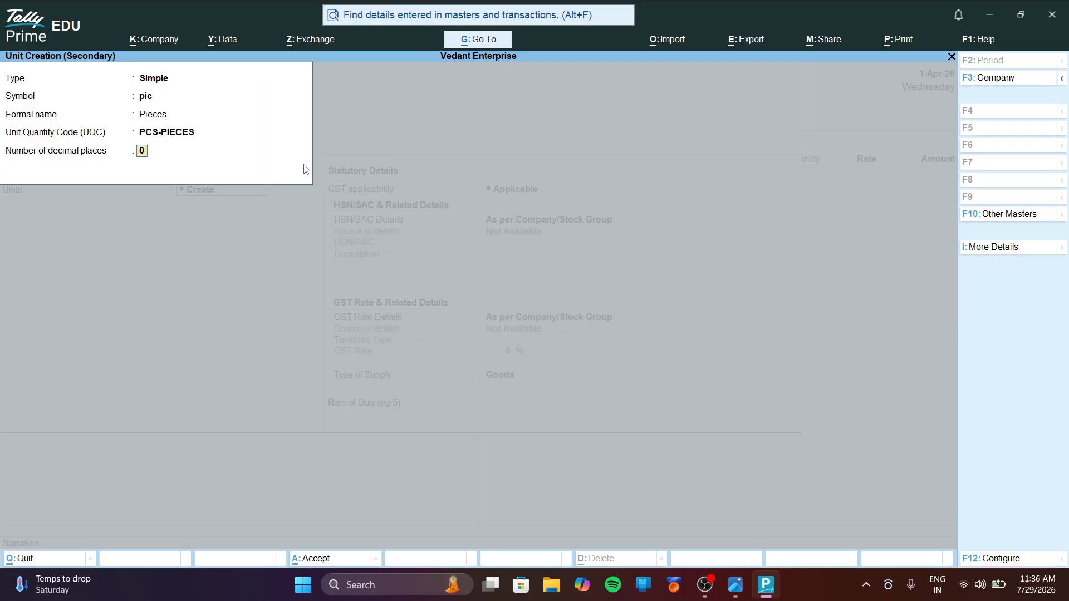
# - Change the new unit's symbol to pcs and save the unit with 0 decimal places
pyautogui.click(155, 96)
pyautogui.press('BackSpace')
pyautogui.write('cs')
pyautogui.press('Return')
pyautogui.press('Return')
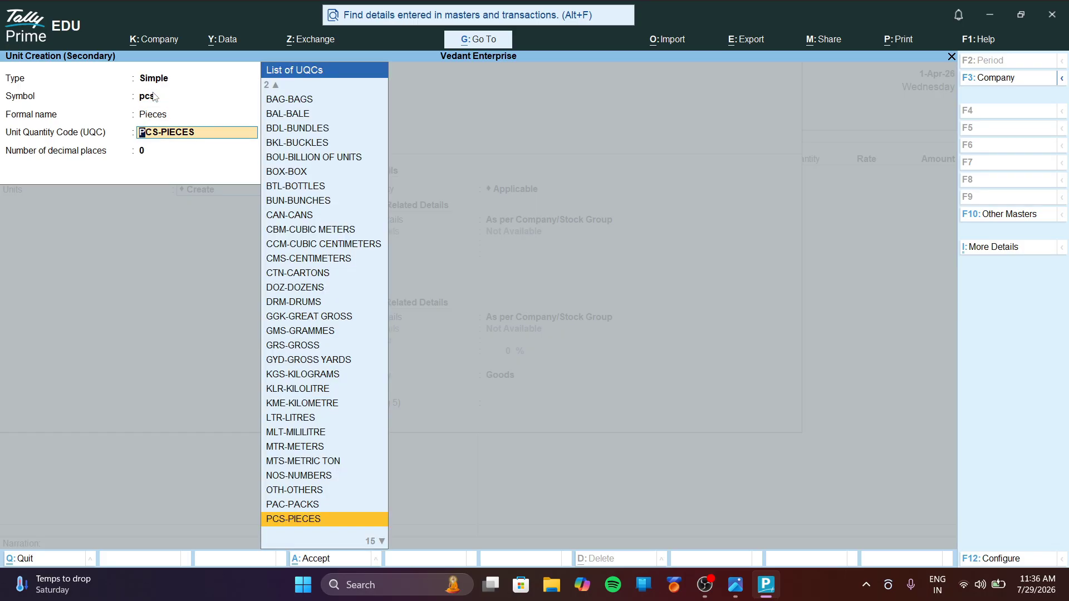
pyautogui.press('Return')
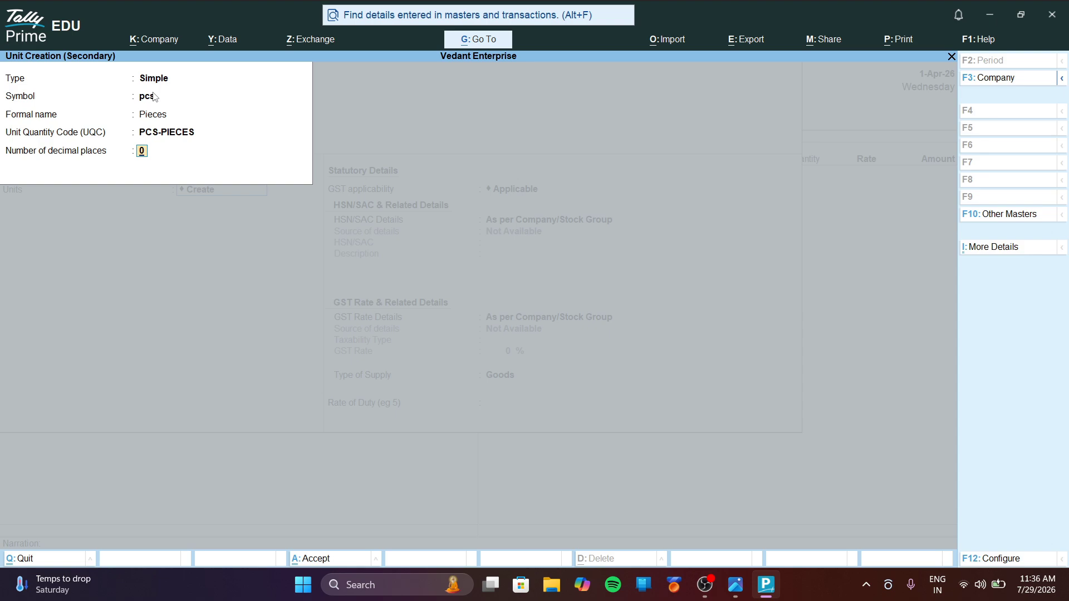
pyautogui.press('Return')
pyautogui.press('Return')
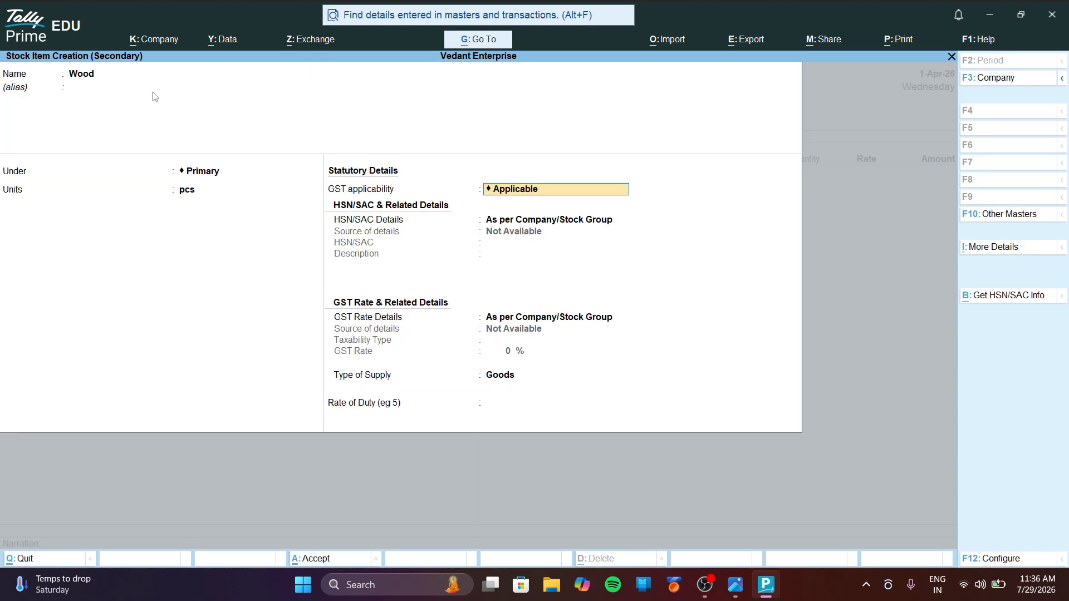
# - Set GST applicability to Not Applicable for Wood and save the stock item
pyautogui.press('BackSpace')
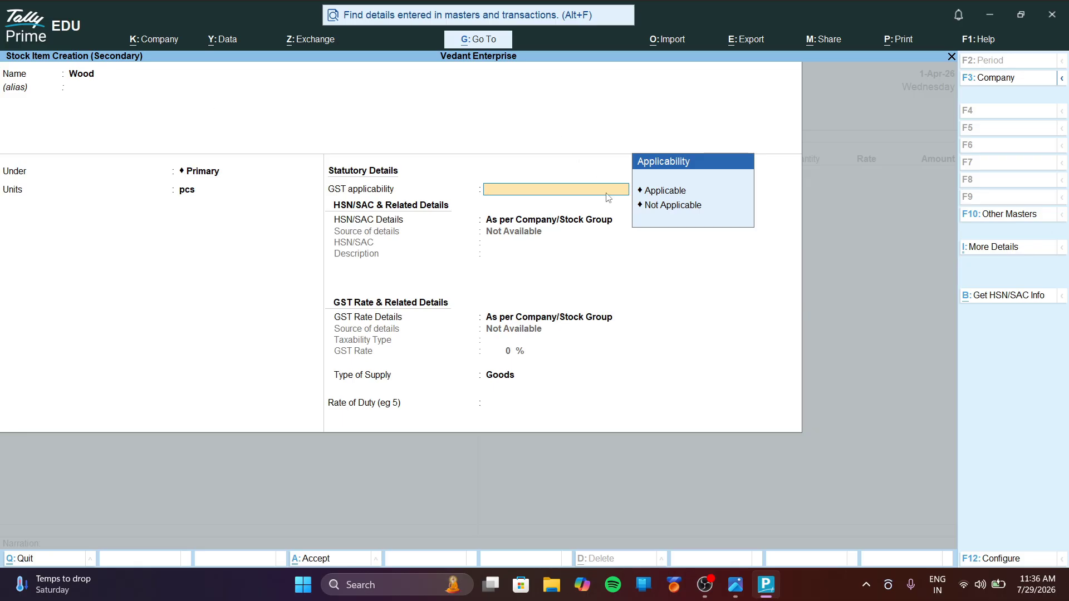
pyautogui.click(654, 214)
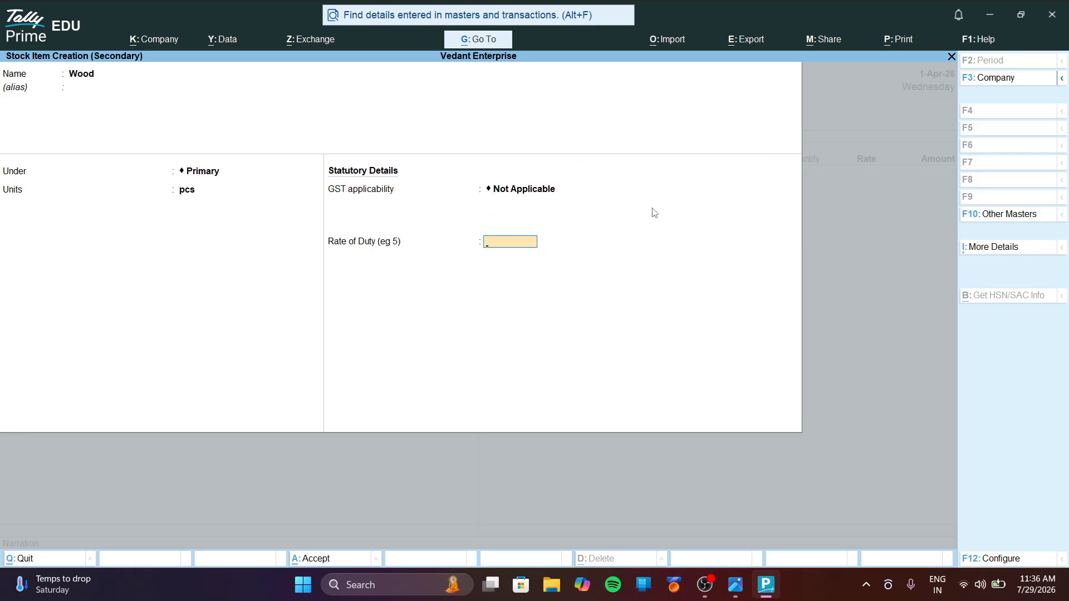
pyautogui.press('Return')
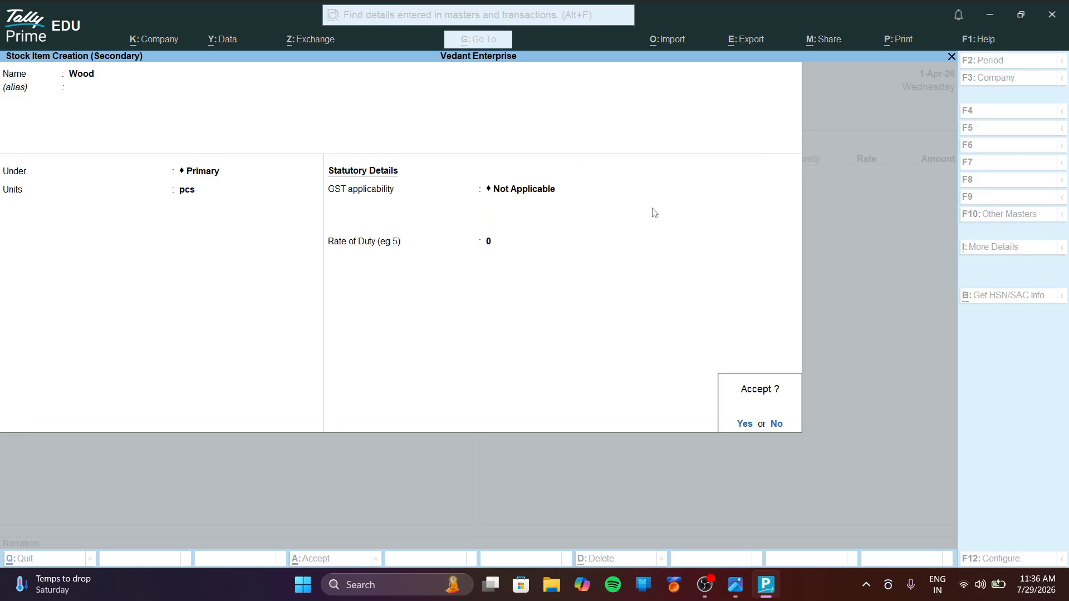
pyautogui.press('Return')
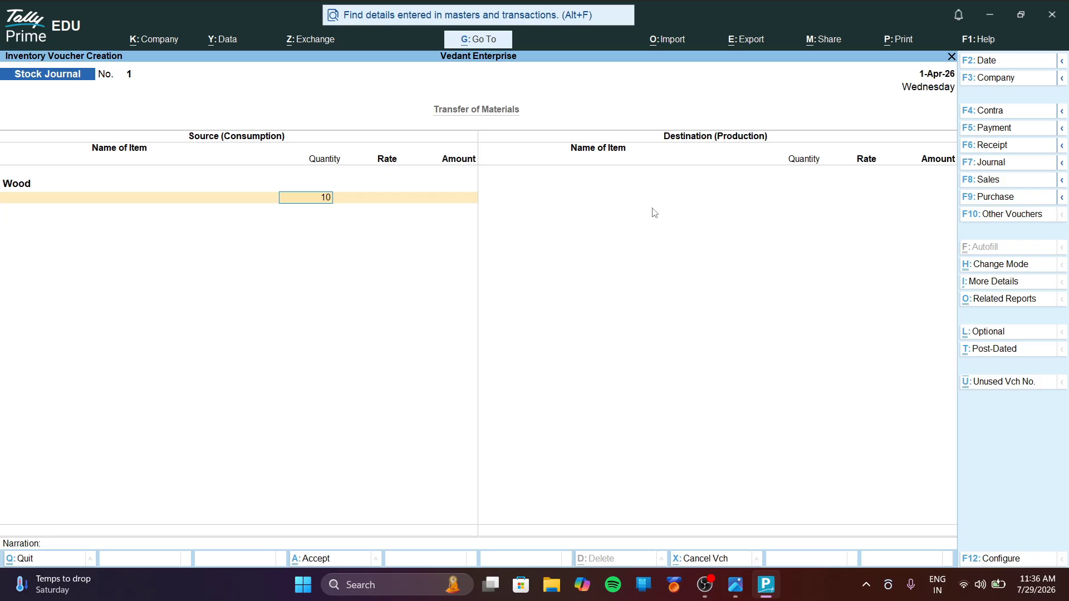
# - Enter 10 pcs of Wood on the Source (Consumption) side, leaving its rate and amount blank
pyautogui.press('Return')
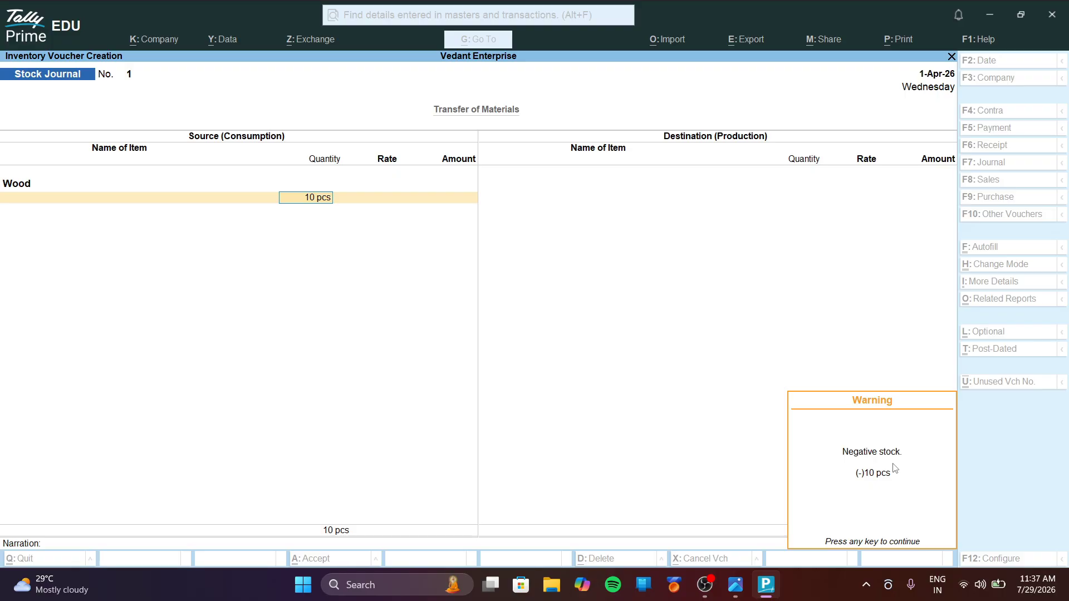
pyautogui.press('Return')
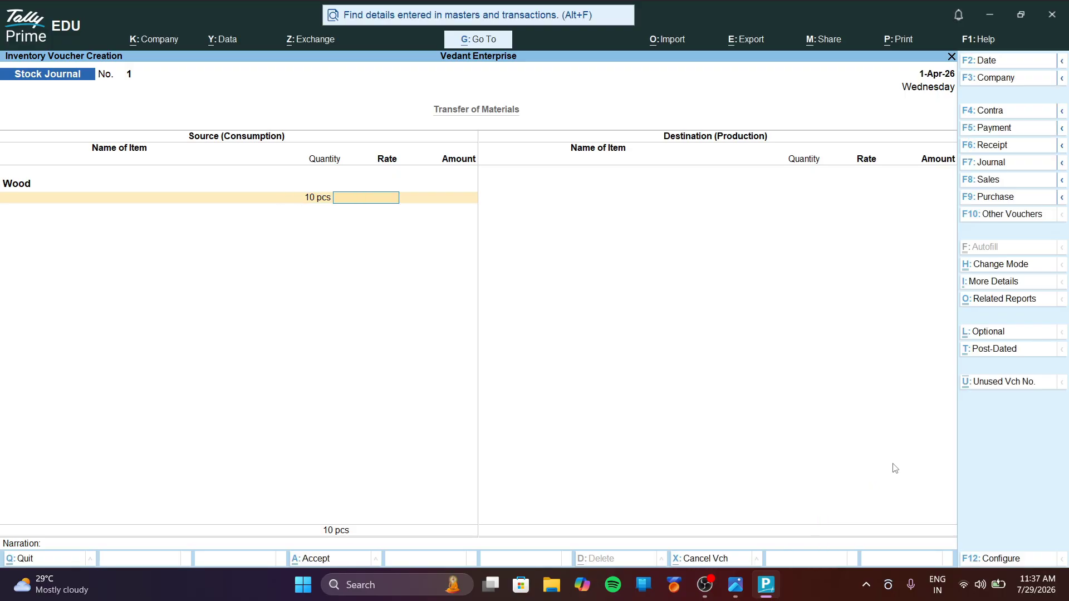
pyautogui.press('Return')
pyautogui.press('Return')
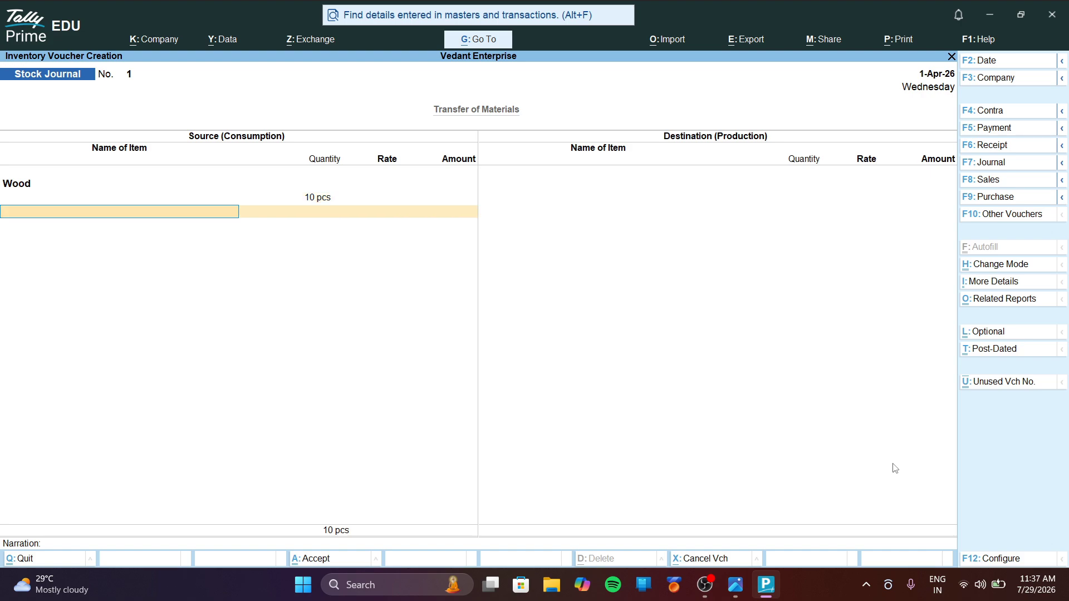
# - End the source item list and start a new stock item named Table under Primary for the Destination (Production) side
pyautogui.press('Return')
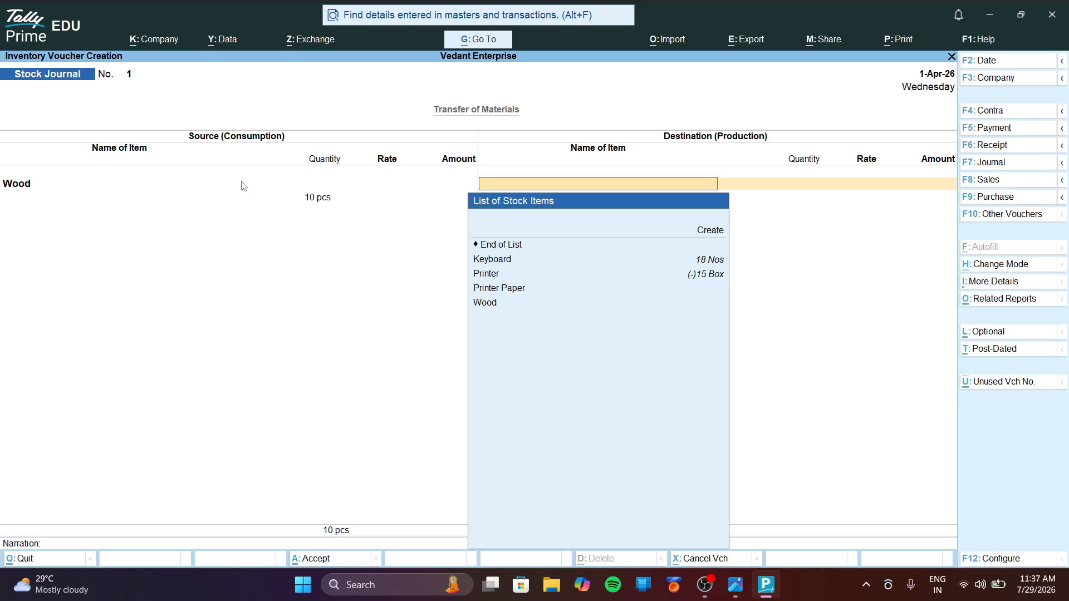
pyautogui.press('Up')
pyautogui.press('Up')
pyautogui.press('Up')
pyautogui.press('Up')
pyautogui.press('Up')
pyautogui.press('Up')
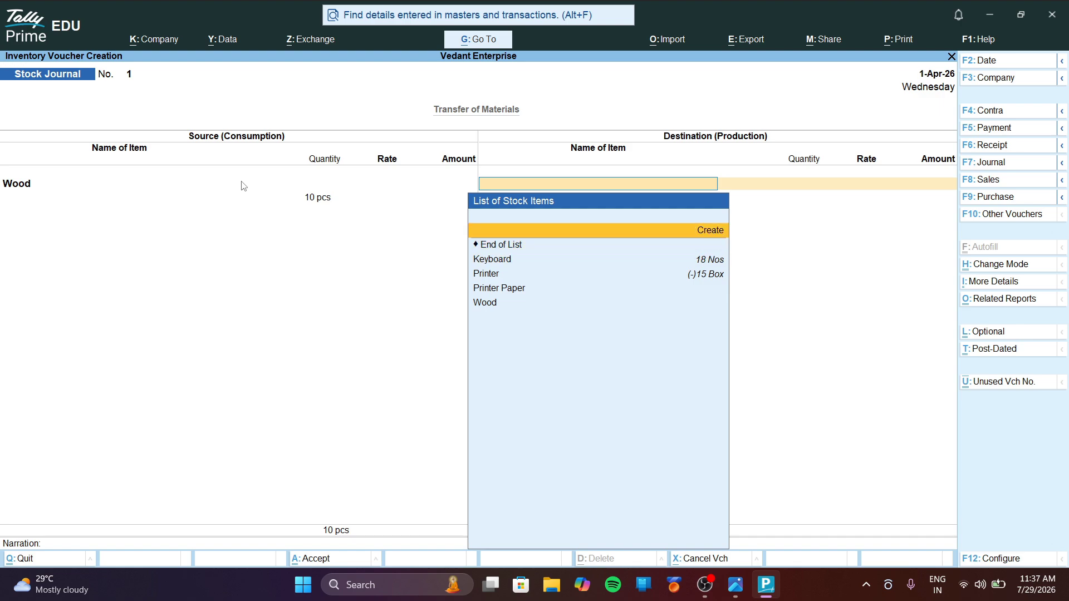
pyautogui.press('Return')
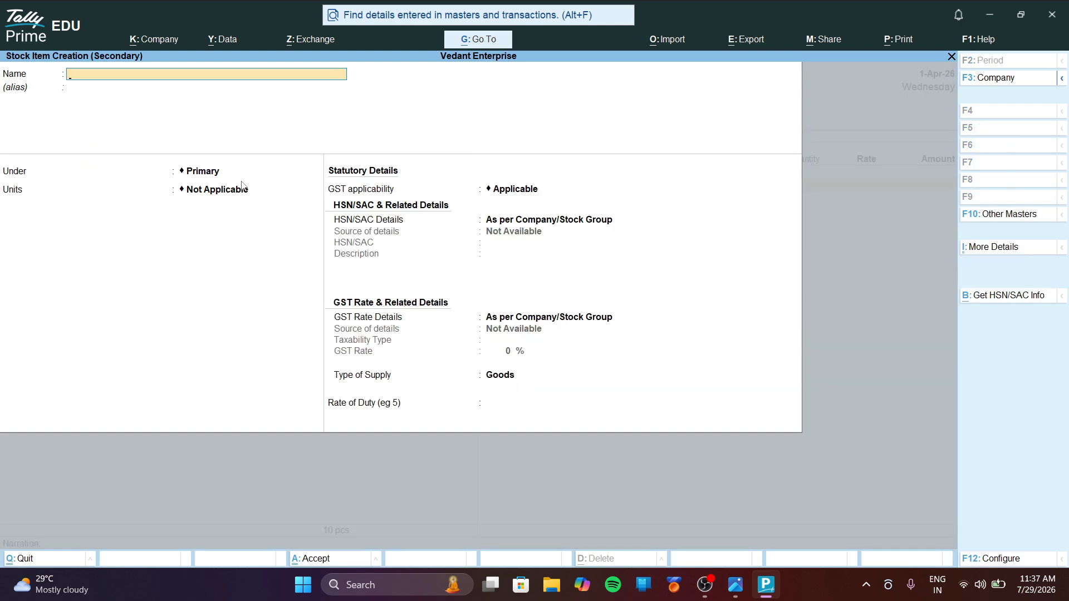
pyautogui.write('Table')
pyautogui.press('Return')
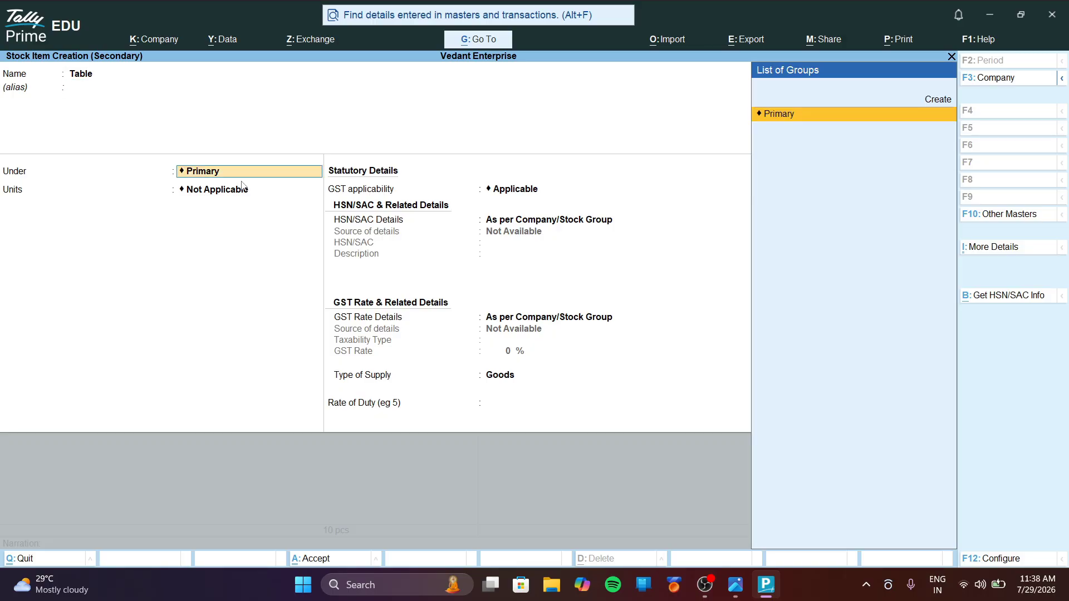
pyautogui.press('Return')
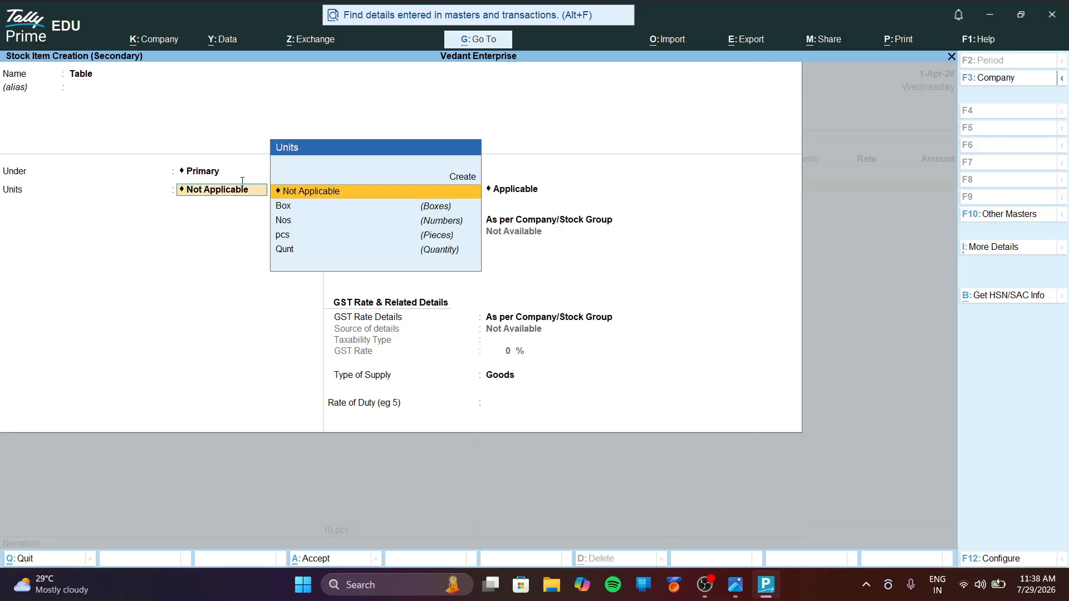
# - Set the unit of the Table stock item to pcs (Pieces)
pyautogui.press('Down')
pyautogui.press('Down')
pyautogui.press('Down')
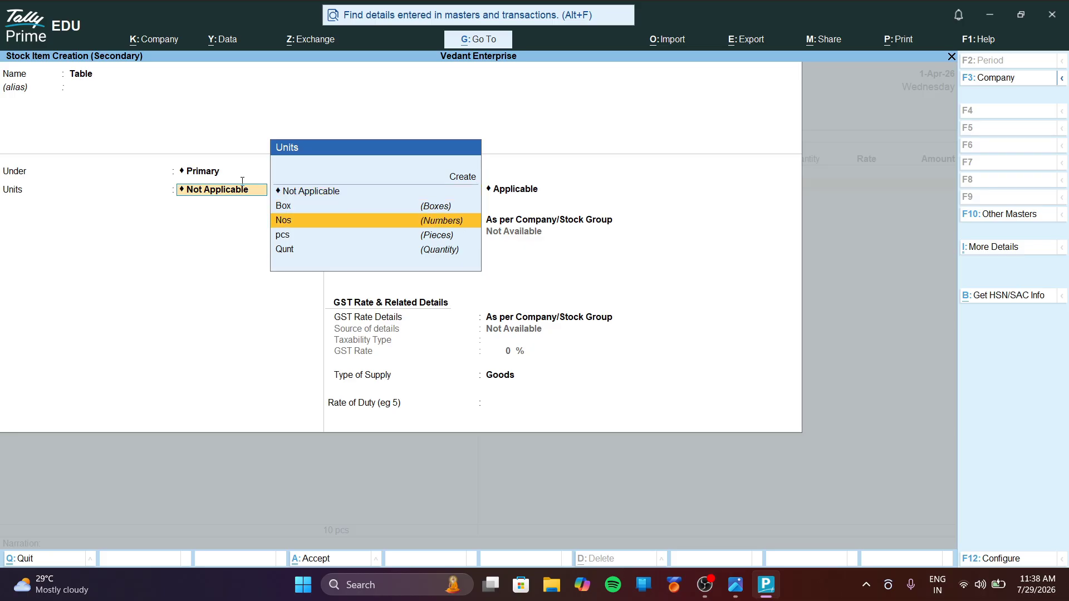
pyautogui.press('Return')
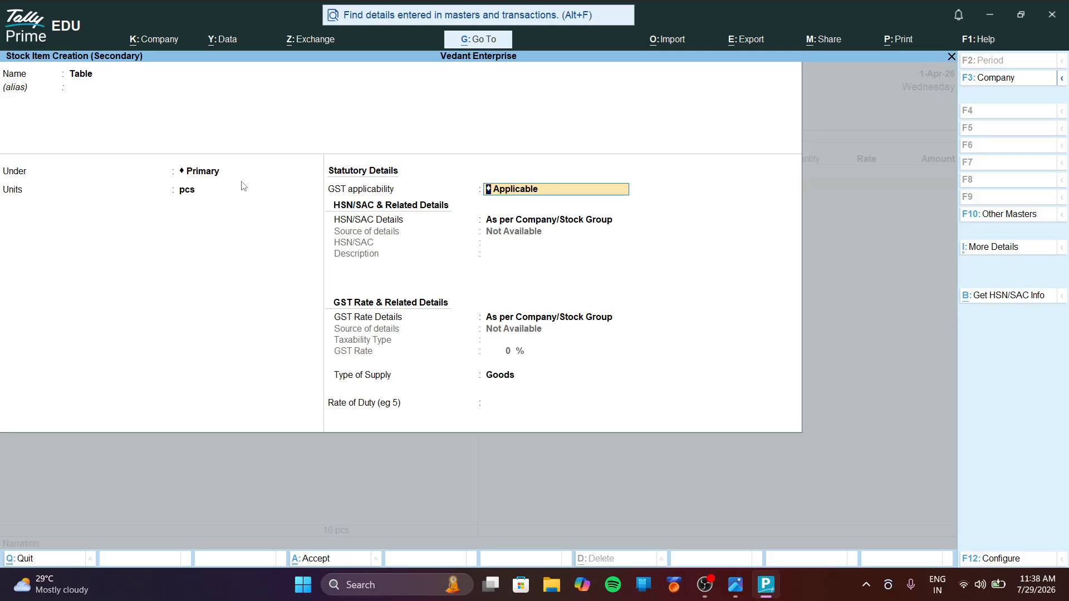
# - Set GST applicability to Not Applicable for Table, leave the rate of duty blank and save the stock item
pyautogui.press('BackSpace')
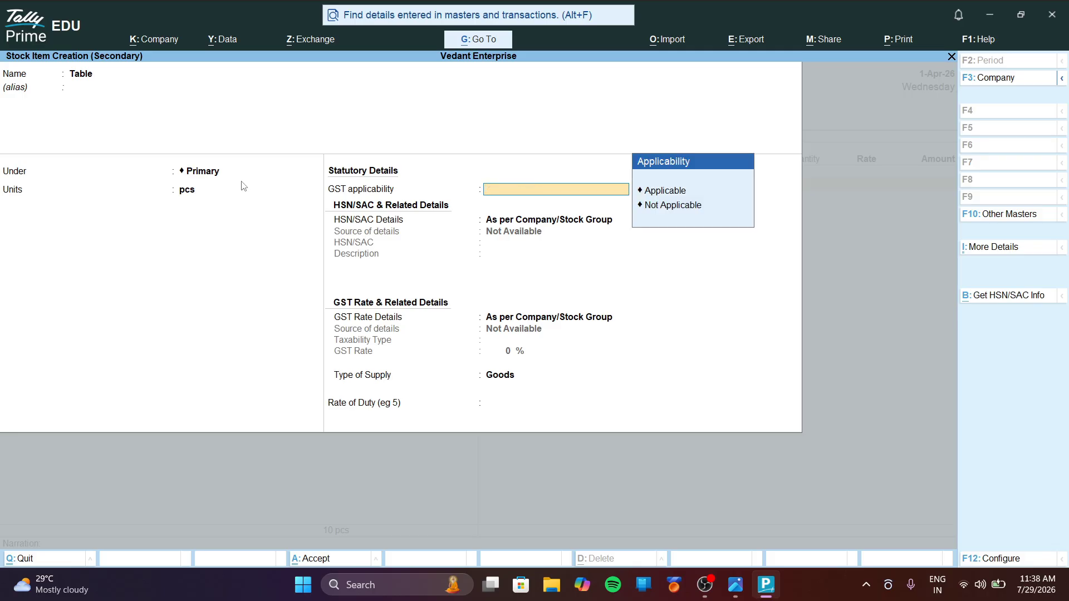
pyautogui.click(699, 206)
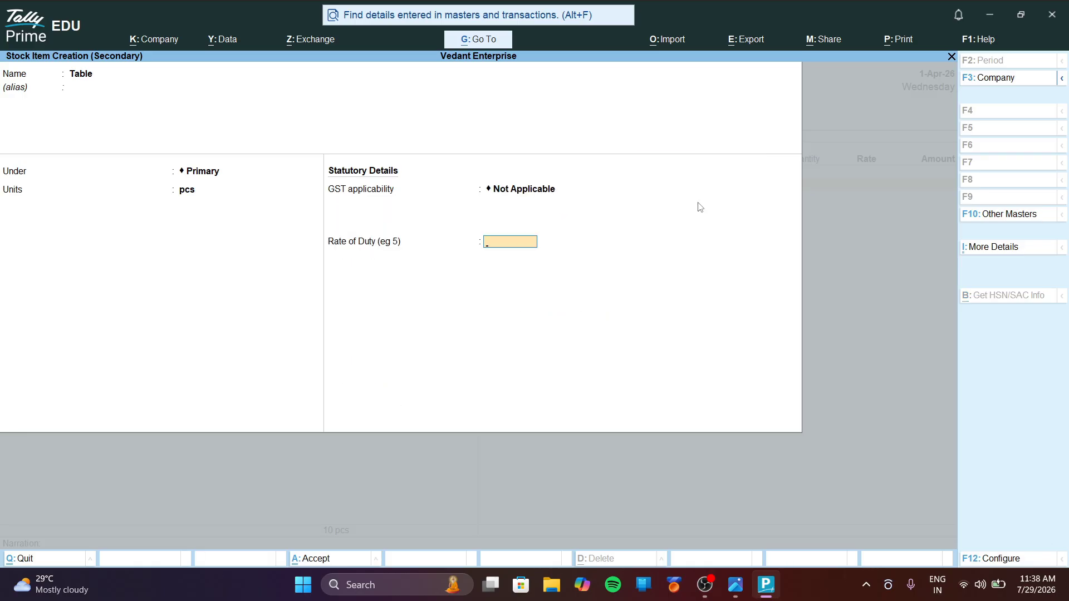
pyautogui.press('Return')
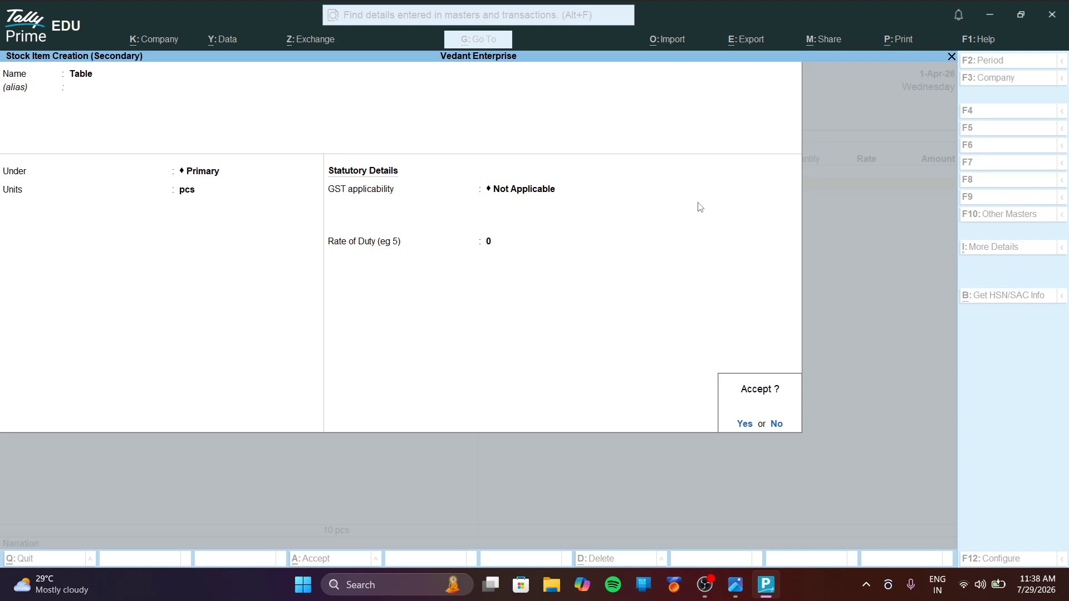
pyautogui.press('Return')
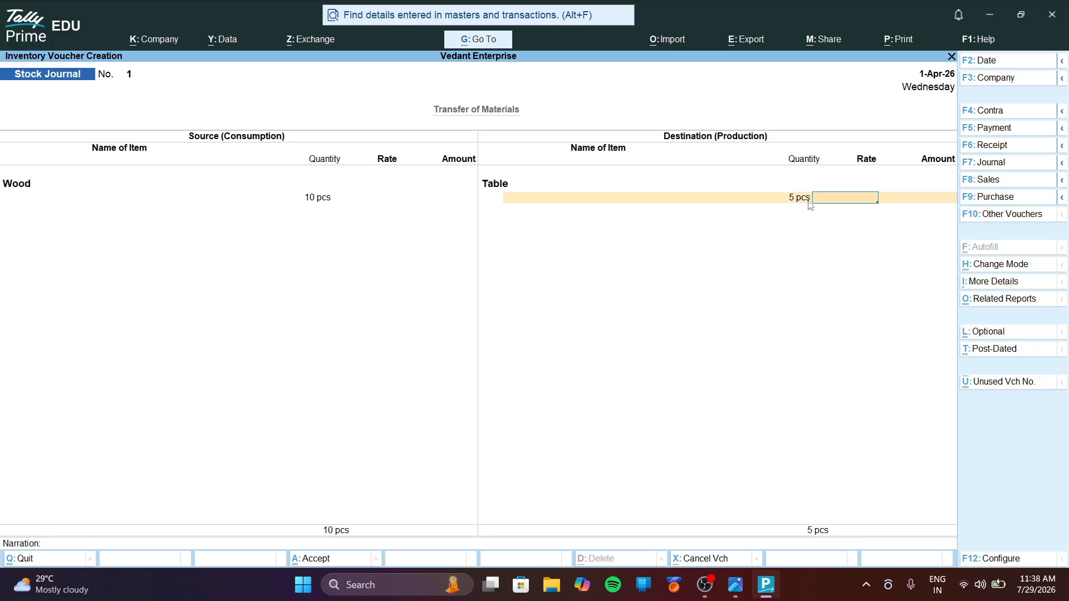
# - Enter 5 pcs of Table on the Destination (Production) side with blank rate and amount, and end the item list
pyautogui.press('Return')
pyautogui.press('Return')
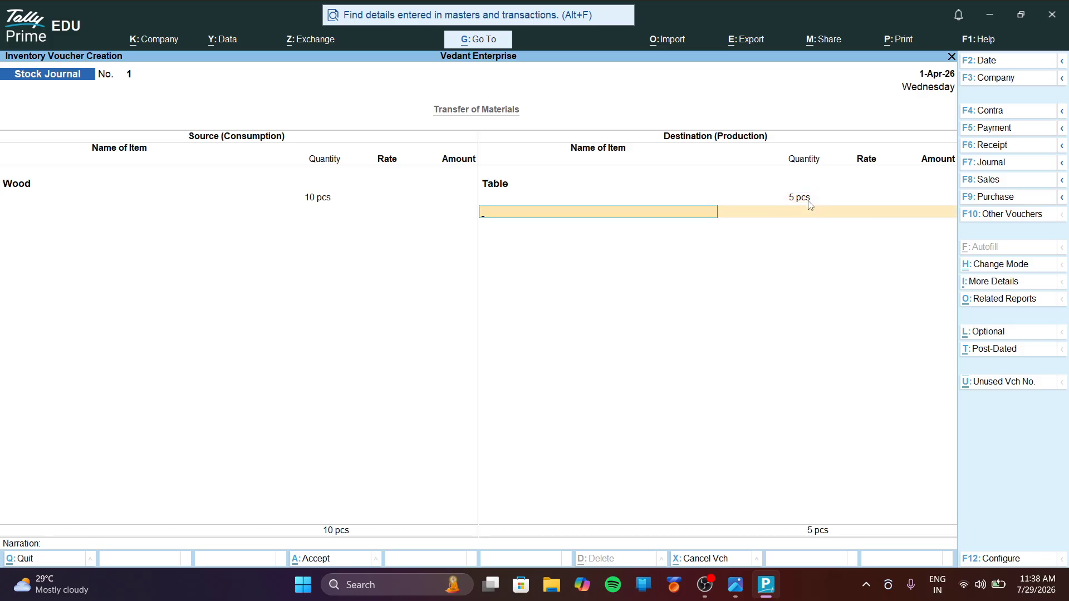
pyautogui.press('Return')
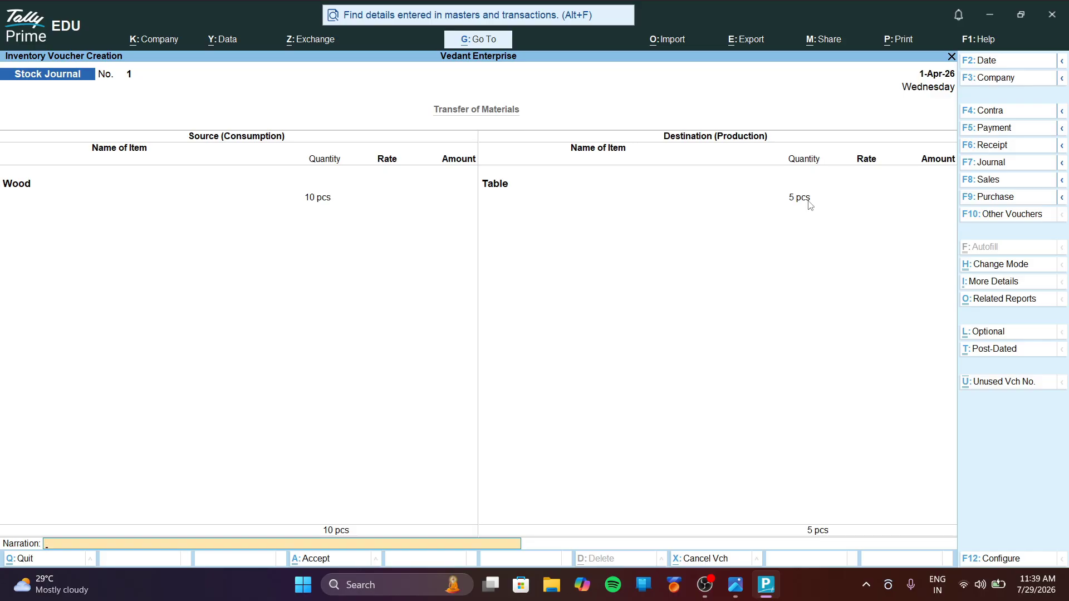
# - Add the narration "Wood consumed for manufacturing table" and save the Stock Journal voucher
pyautogui.write('Wood consumed for manufactu')
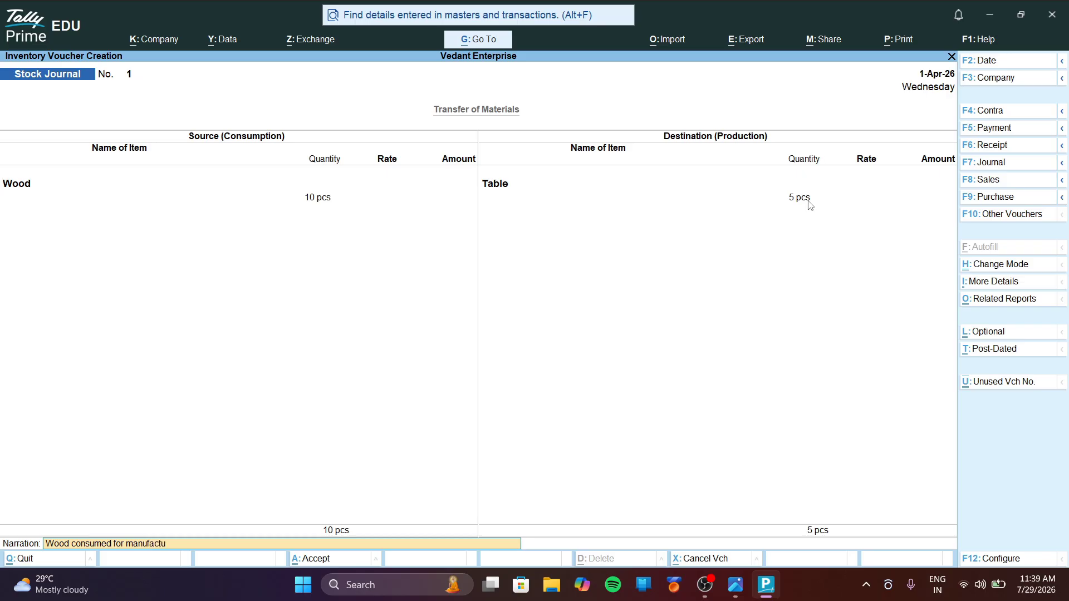
pyautogui.write('ring table')
pyautogui.press('Return')
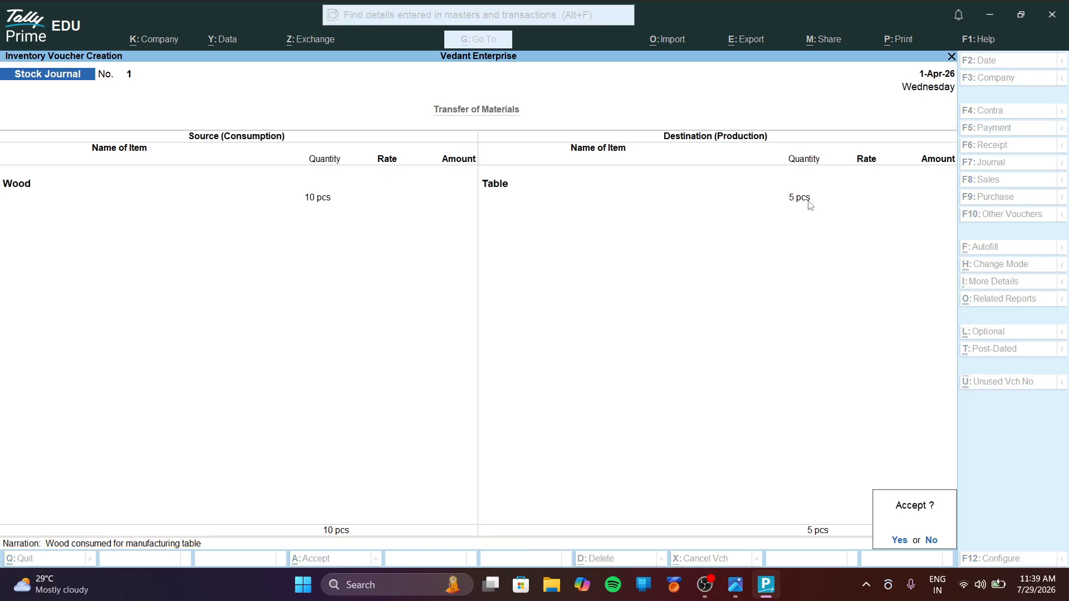
pyautogui.press('Return')
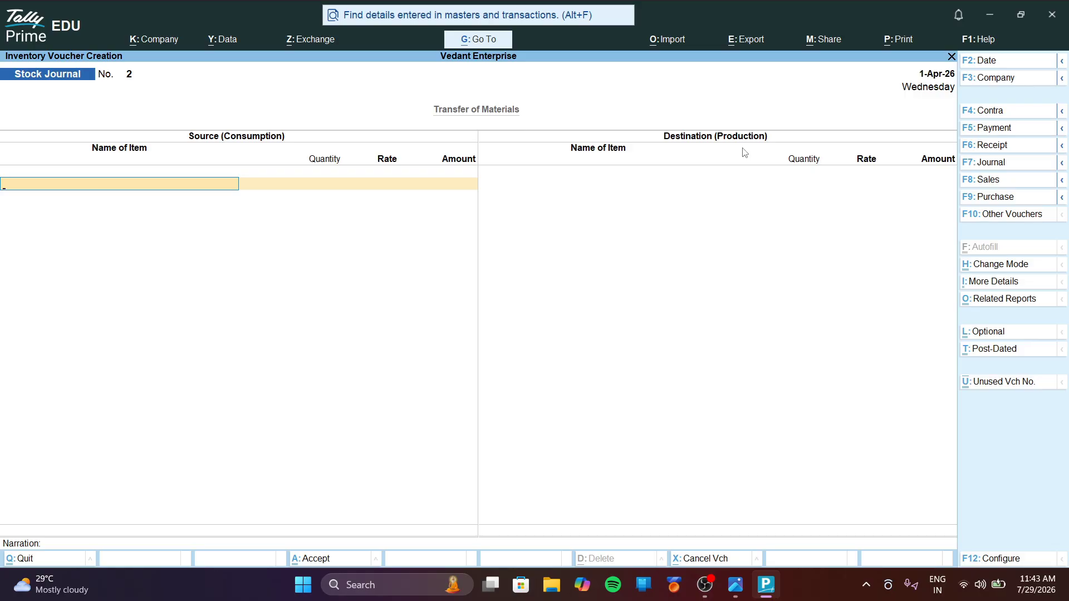
# - Quit the blank voucher to the Gateway of Tally and switch to the image viewer with Tally prime lecture 21.jpeg
pyautogui.press('Escape')
pyautogui.press('y')
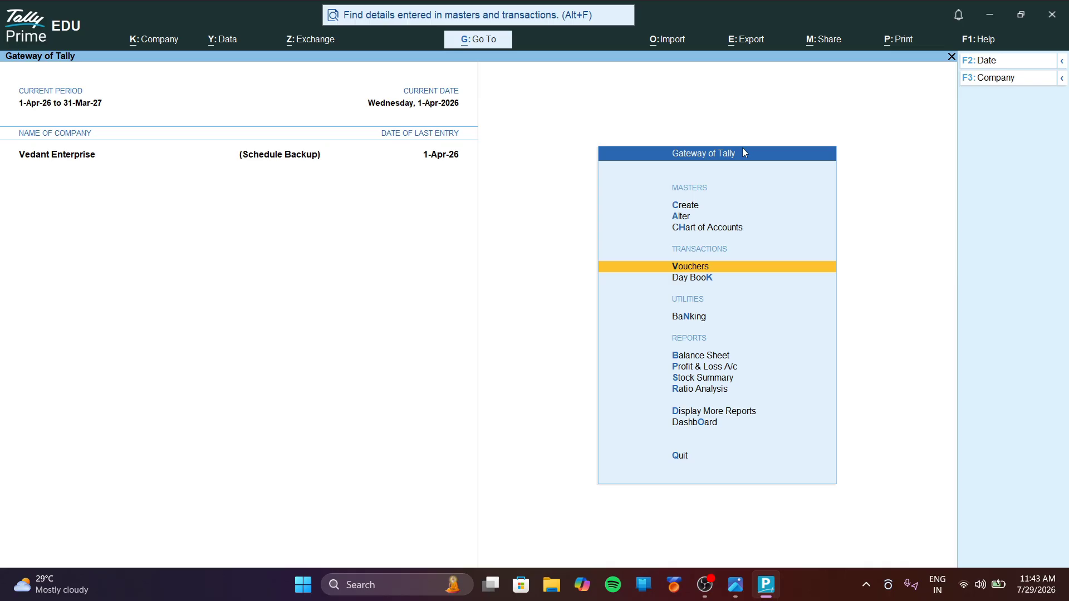
pyautogui.hotkey('alt', 'Tab')
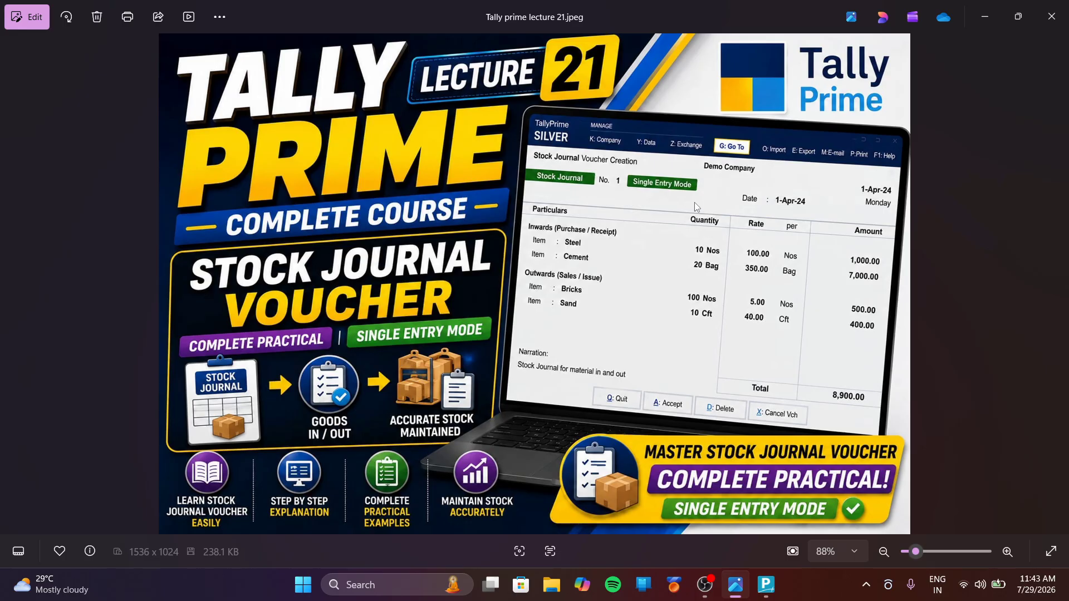